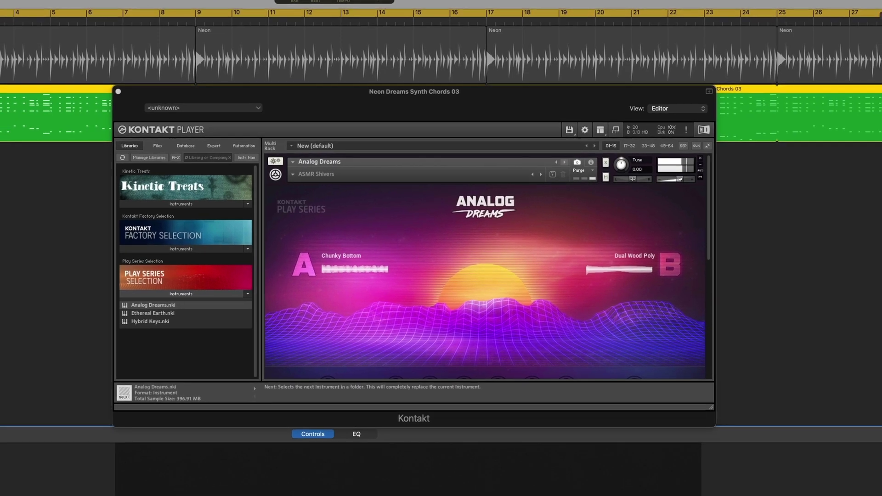
Step: Step Kontakt to its next instrument and Supermassive to its next preset
click(565, 162)
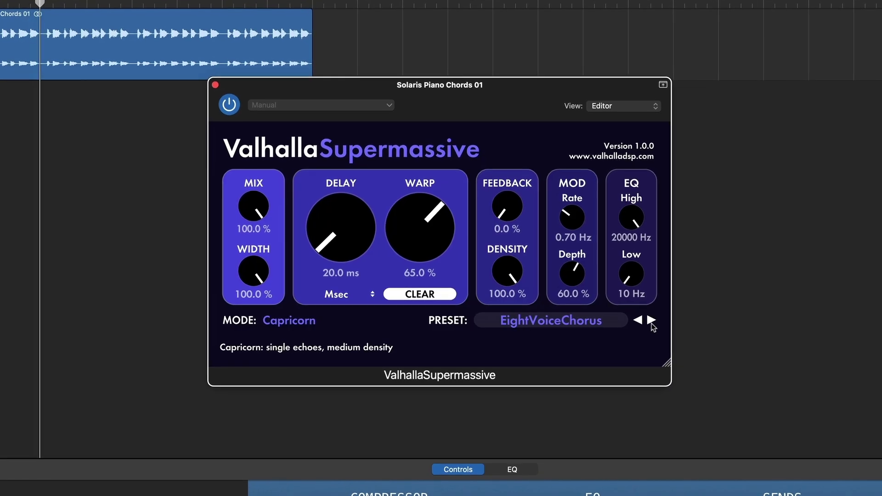
click(652, 318)
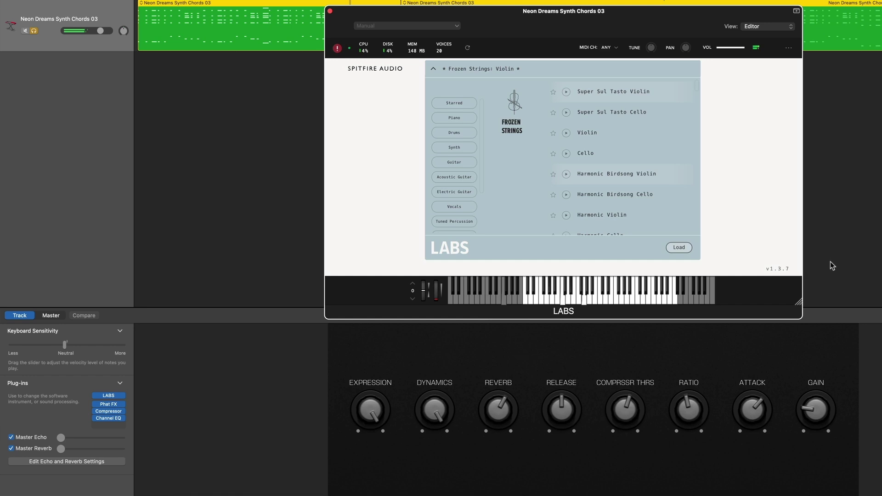
Step: Try loading the Harmonic Cello patch from the LABS Frozen Strings list
double_click(595, 179)
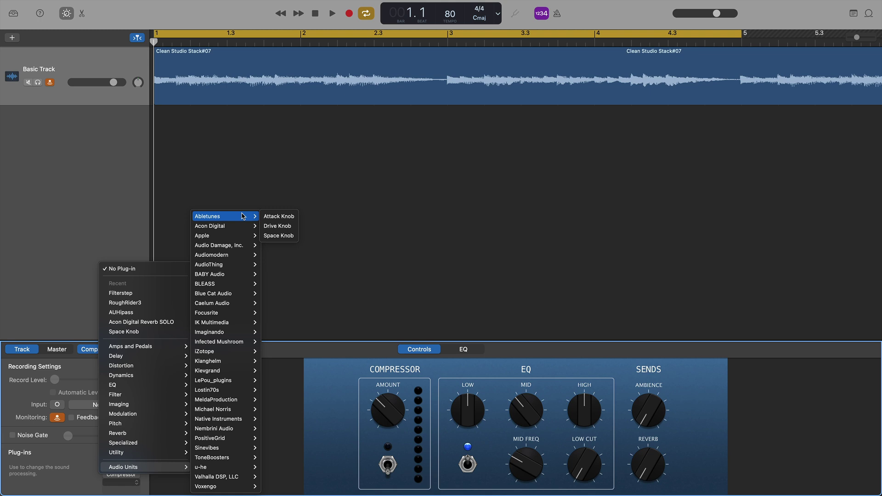
Step: Load Abletunes Attack Knob, play the track and turn the knob up high
click(293, 217)
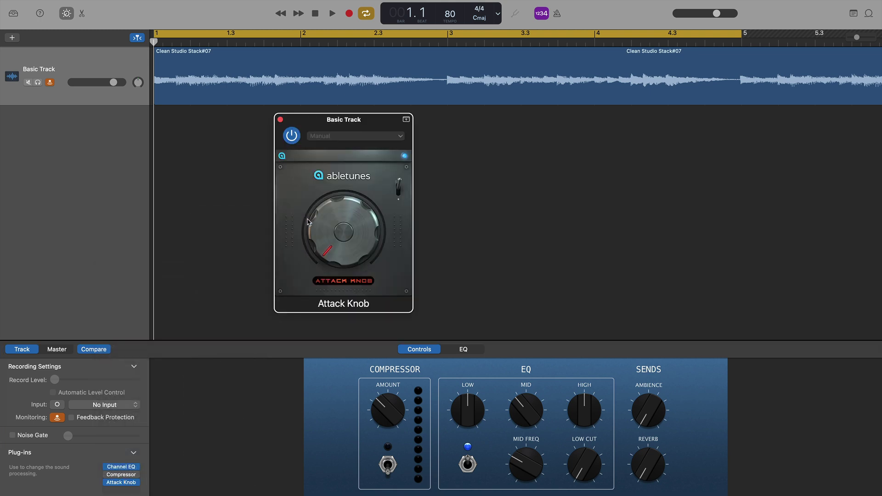
key(space)
drag(335, 197, 389, 145)
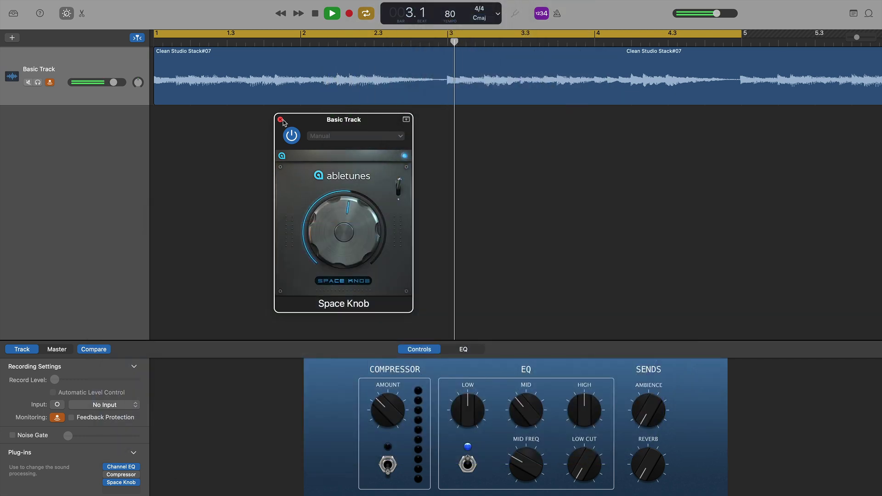
Step: Replace it with Acon Digital Reverb SOLO, play, and choose the Twinkle preset
click(281, 120)
click(121, 483)
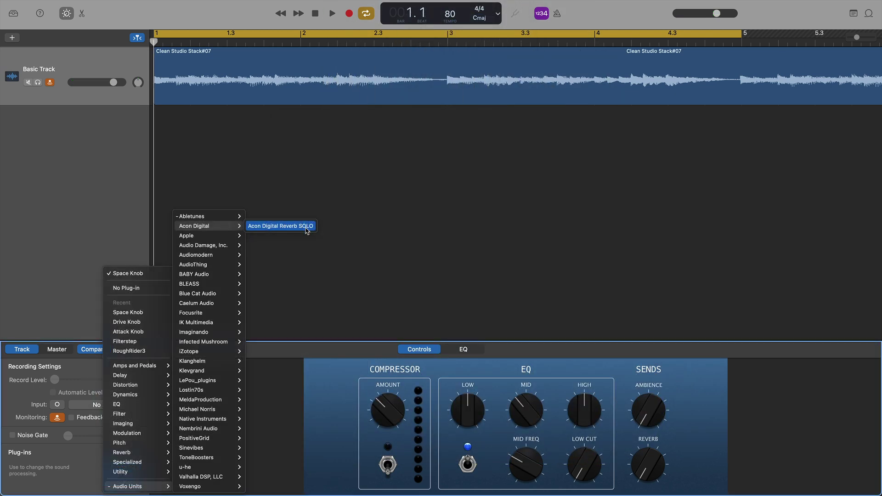
click(307, 231)
key(space)
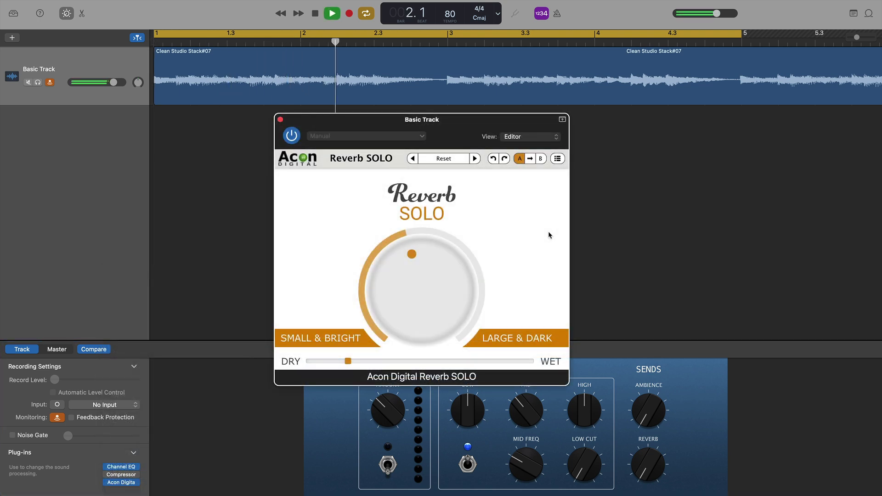
click(453, 158)
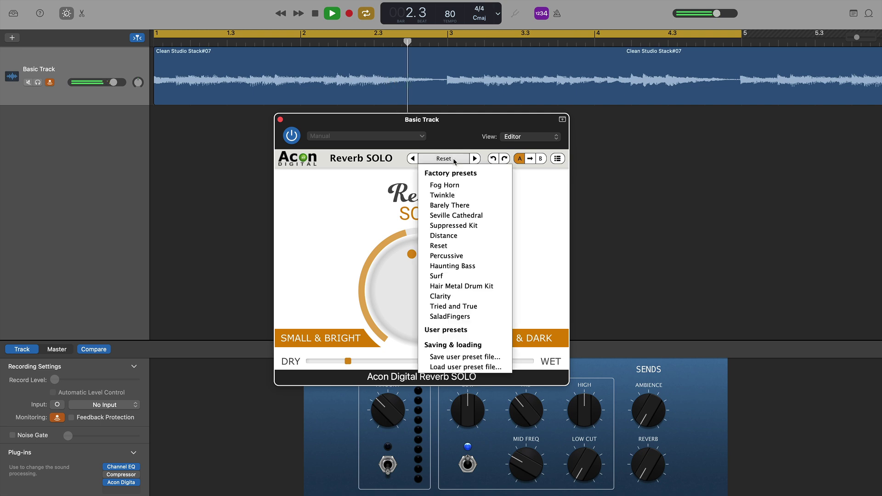
click(443, 195)
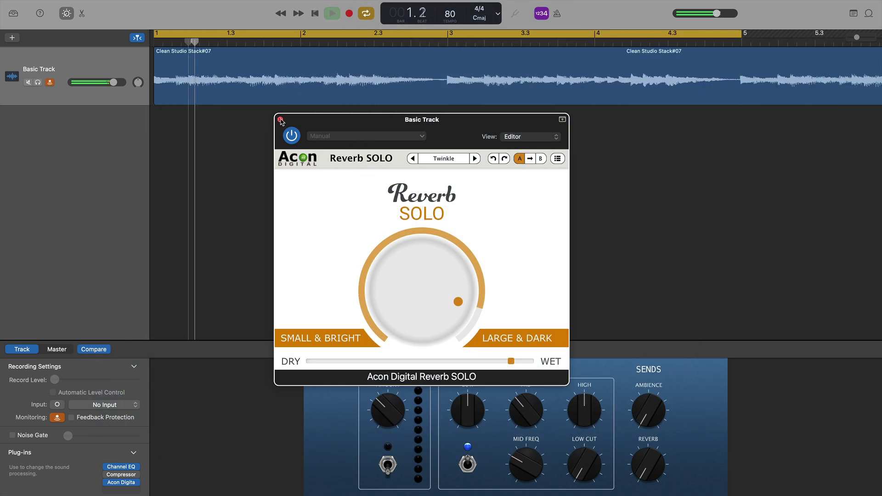
Step: Stop playback and swap the reverb for Audio Damage's RoughRider3
key(space)
click(280, 120)
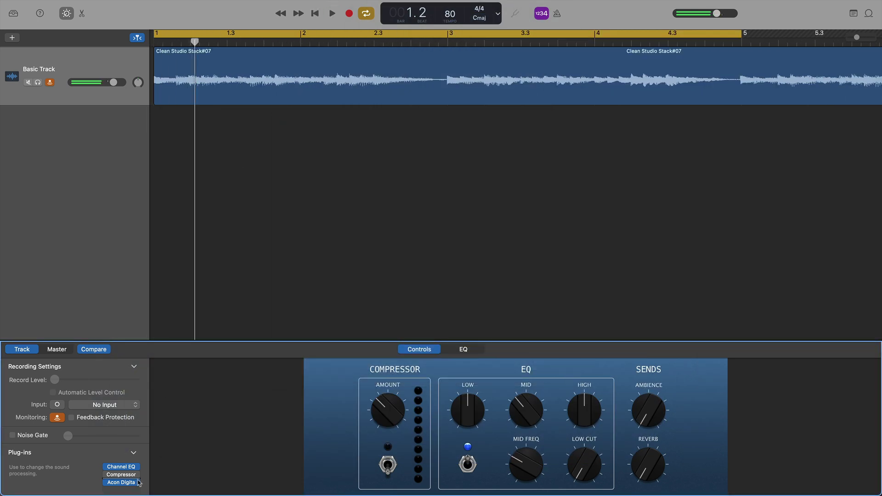
click(139, 482)
mouse_move(139, 485)
mouse_move(231, 239)
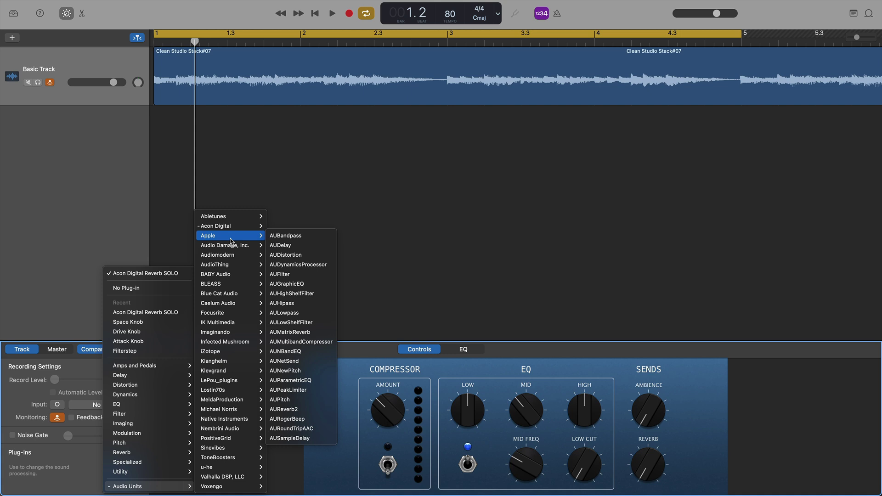
click(288, 245)
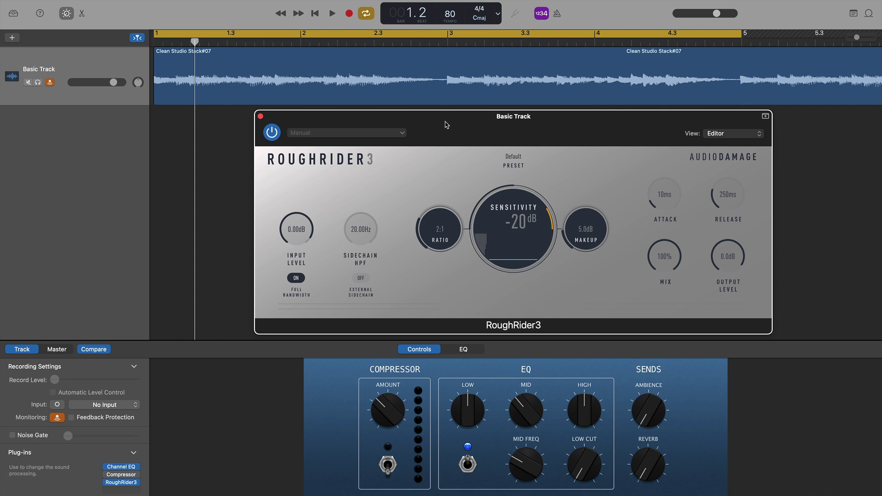
Step: Play from the start and set RoughRider3 to the 01 - Nice Start preset
key(Return)
key(space)
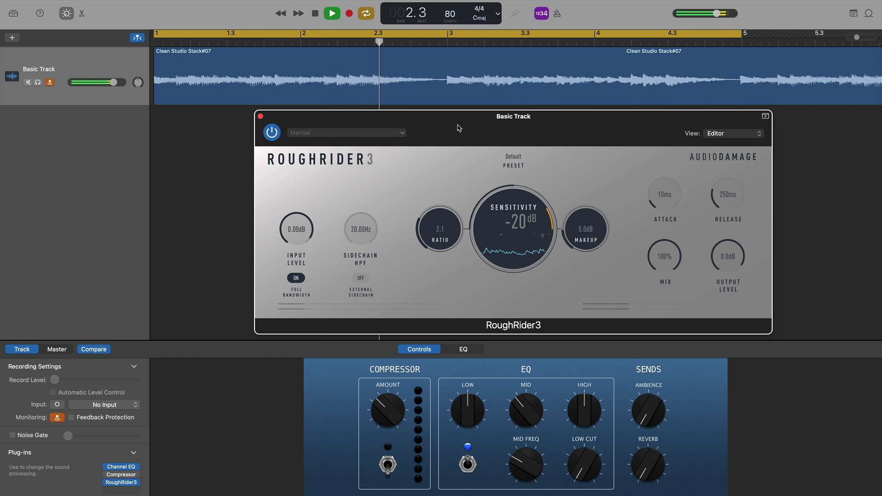
click(514, 160)
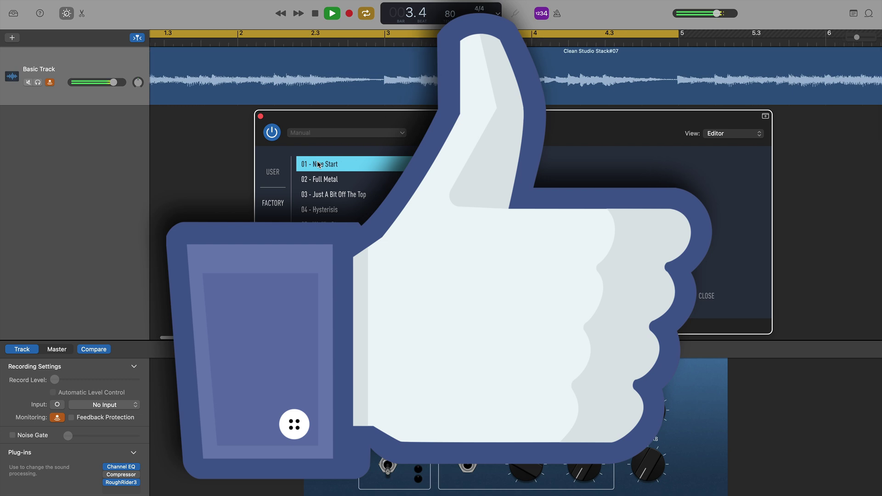
click(319, 165)
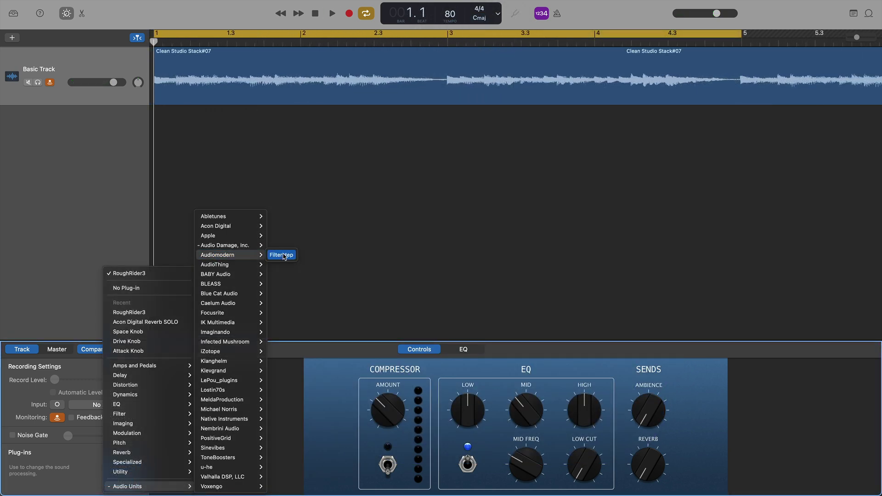
Step: Audition Audiomodern Filterstep, then load Filterjam, play it and open its preset list
click(281, 255)
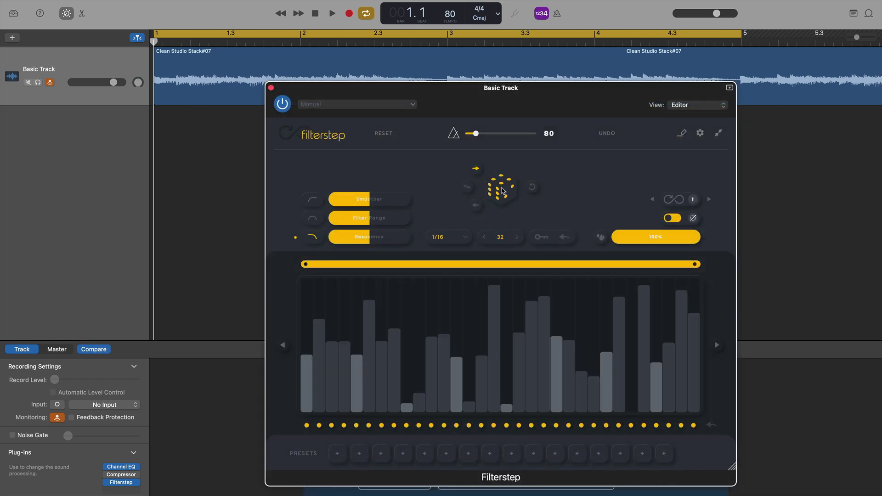
key(space)
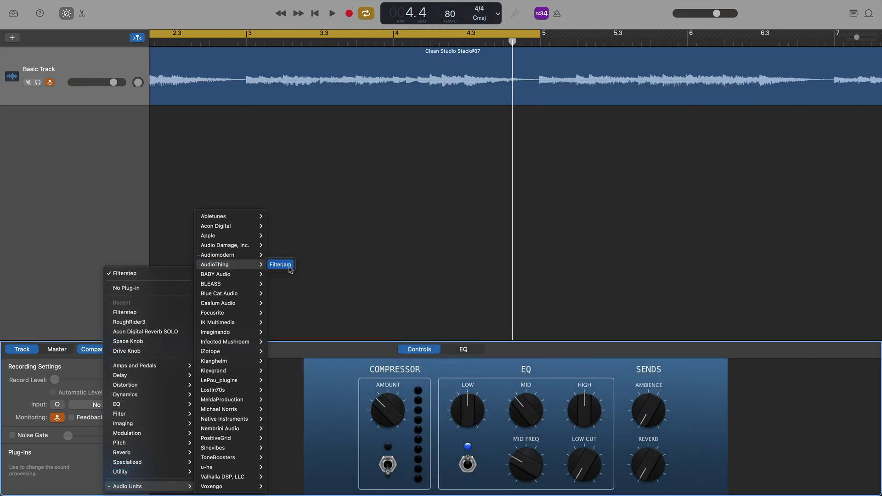
click(291, 269)
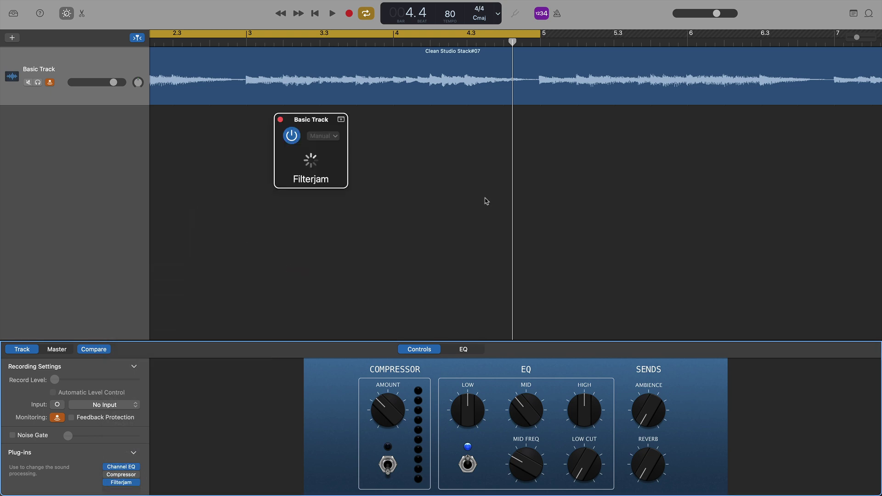
key(space)
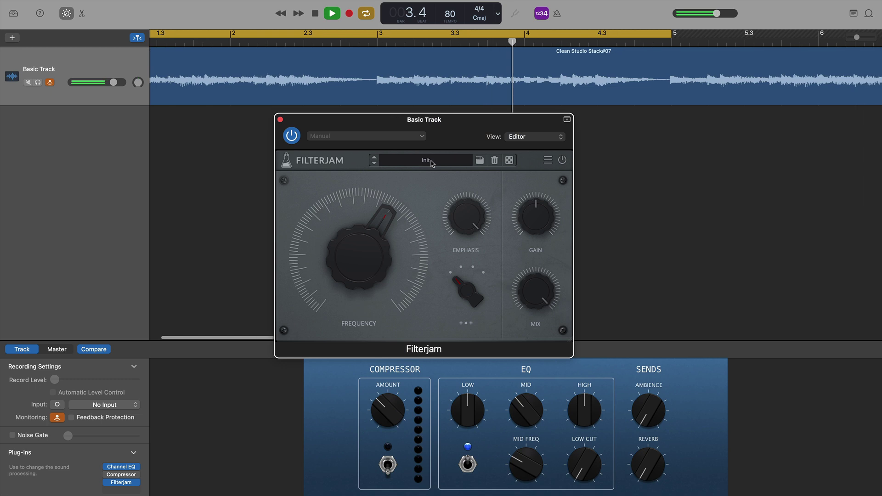
click(428, 161)
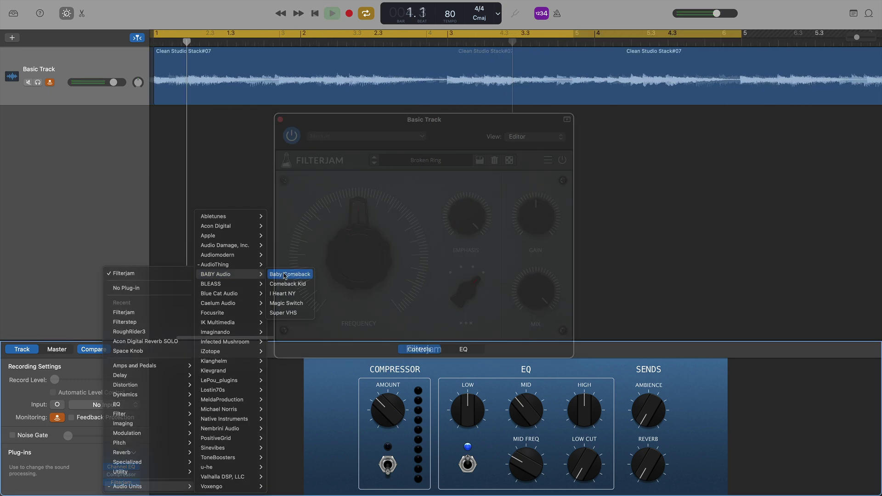
Step: Load BABY Audio's Baby Comeback, play it, then close it and stop playback
click(290, 275)
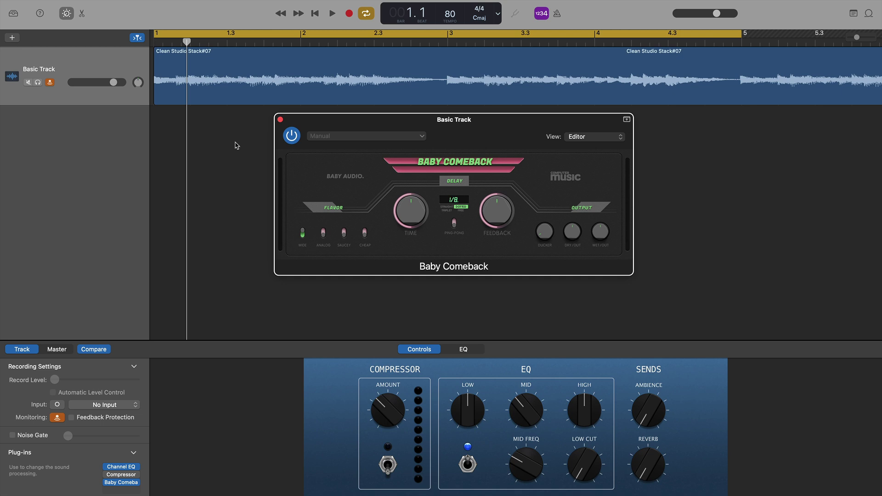
key(space)
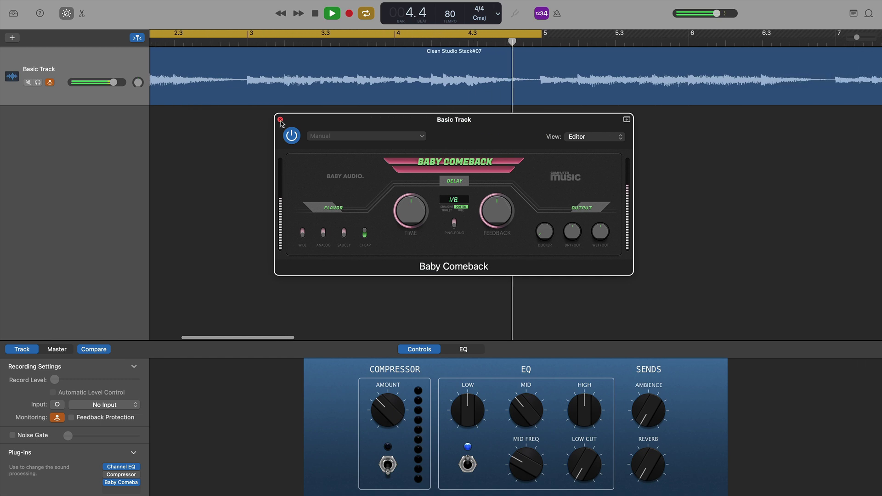
click(280, 120)
key(space)
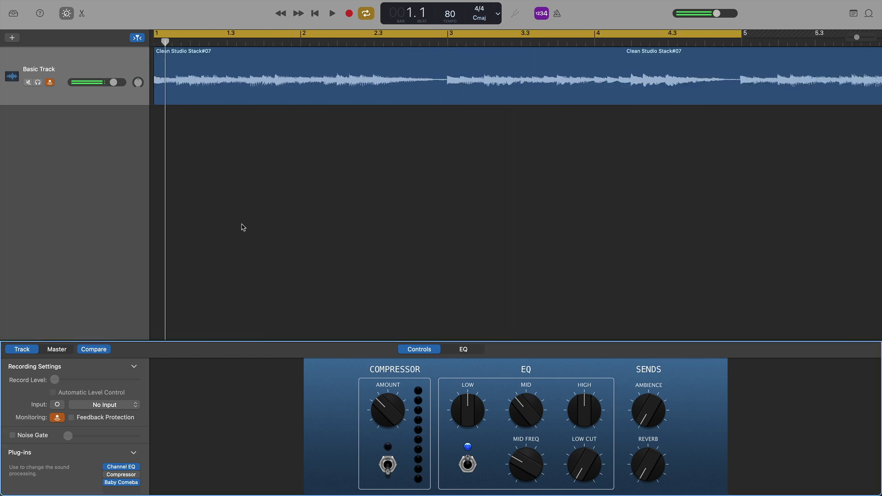
Step: Replace it with BABY Audio's Comeback Kid from the slot's effect list
click(137, 483)
mouse_move(232, 275)
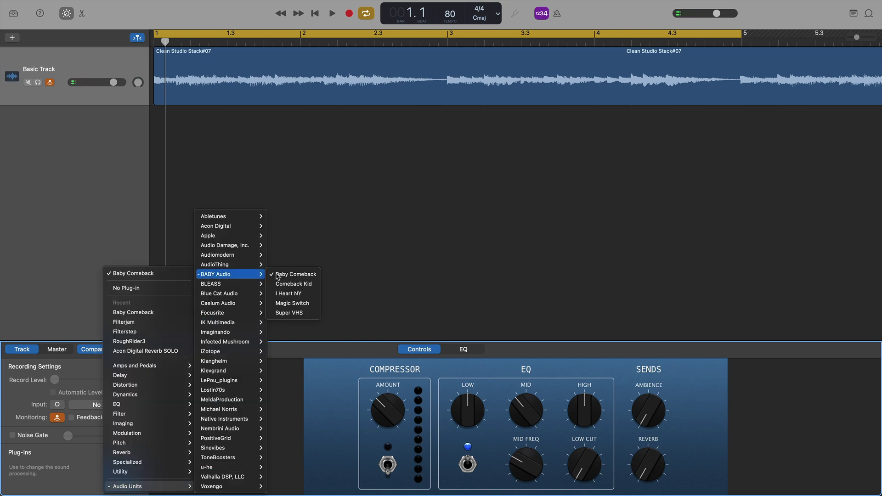
click(294, 284)
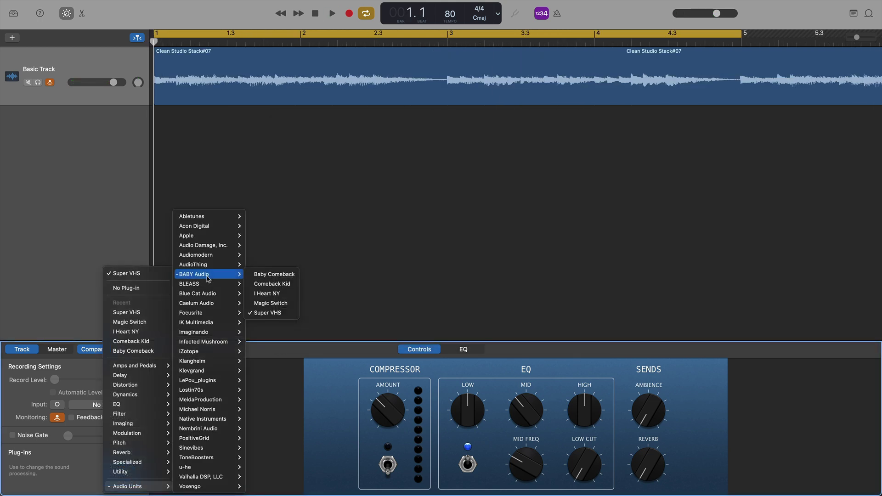
Step: Play BC Axiom with the Classic Bros Clean preset, then swap it for BC Chorus 4 (Stereo)
mouse_move(198, 295)
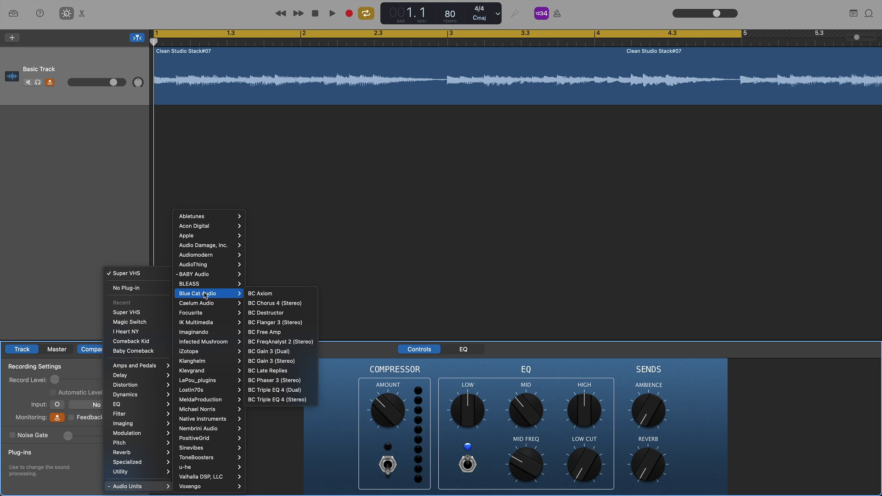
click(278, 294)
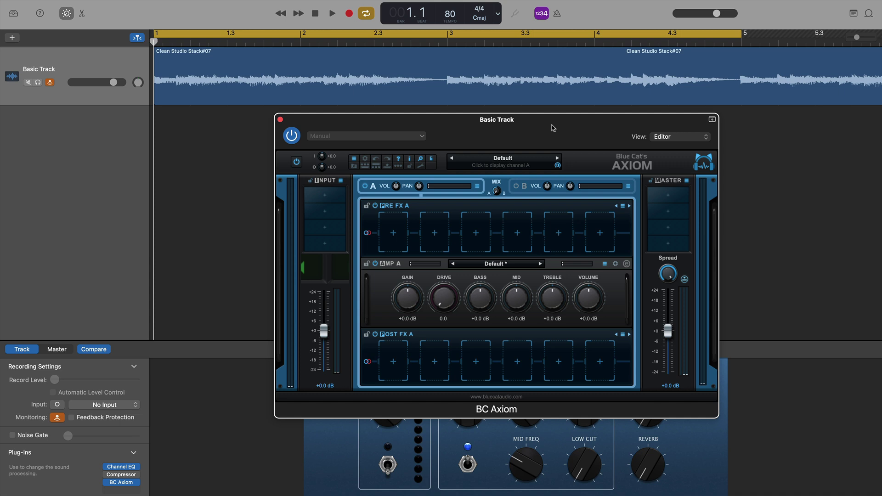
key(space)
click(549, 160)
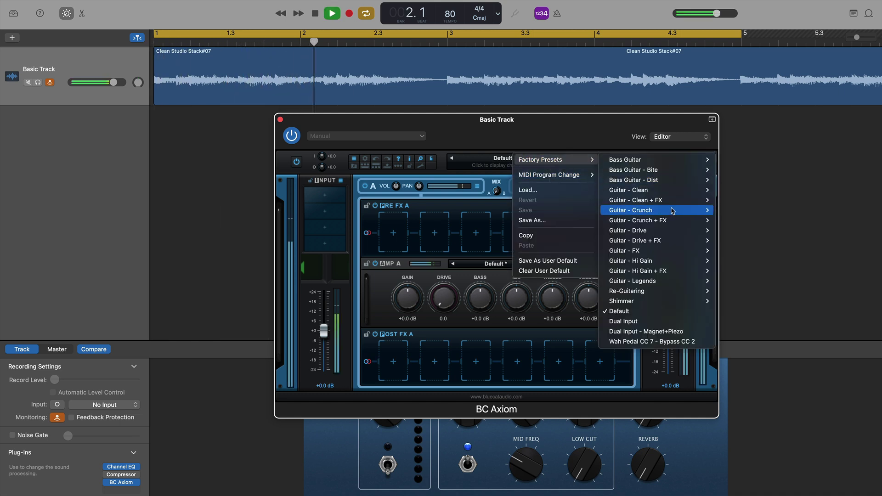
mouse_move(653, 192)
click(740, 193)
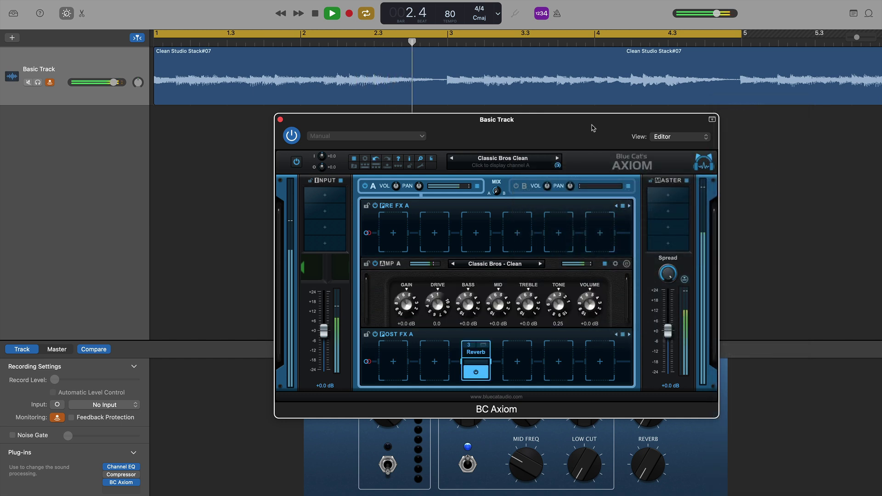
click(121, 482)
click(294, 301)
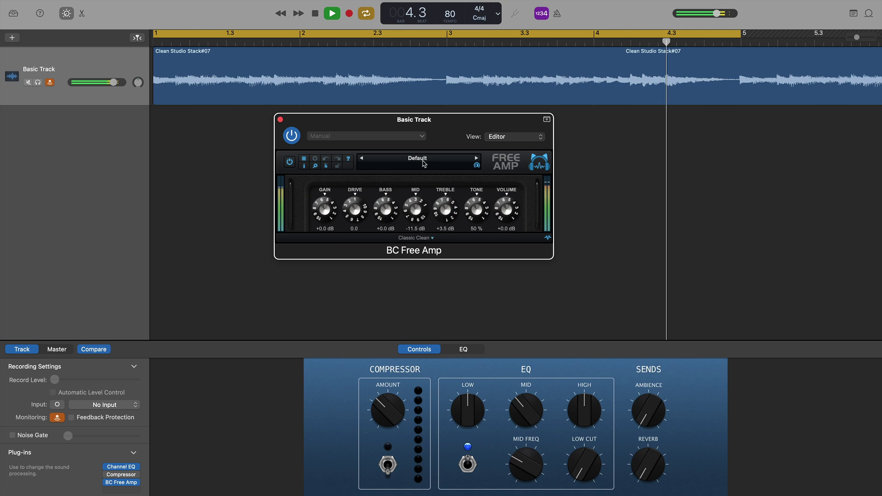
Step: Switch the slot to BC Destructor and load one of its Tape factory presets
click(416, 161)
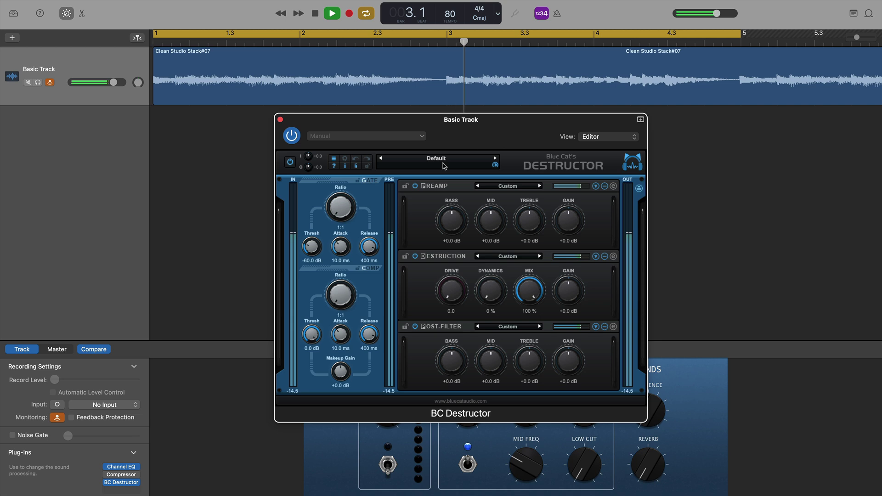
click(444, 160)
mouse_move(446, 163)
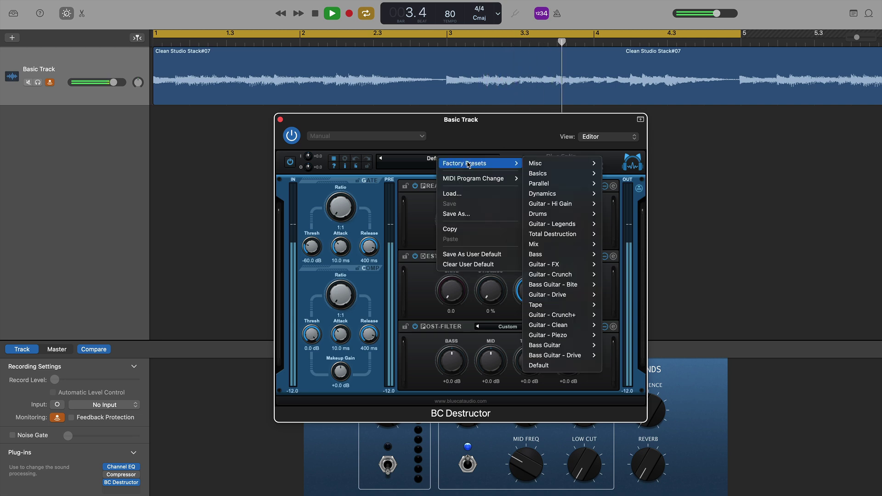
mouse_move(551, 204)
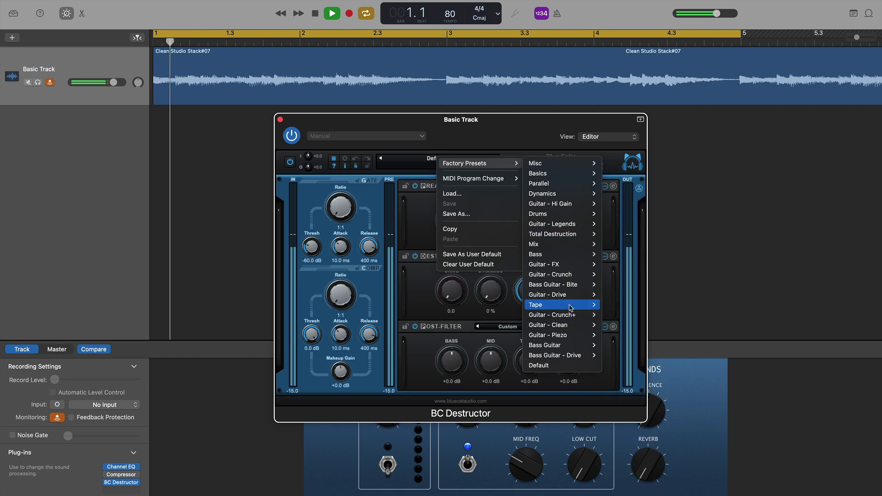
mouse_move(570, 307)
click(620, 305)
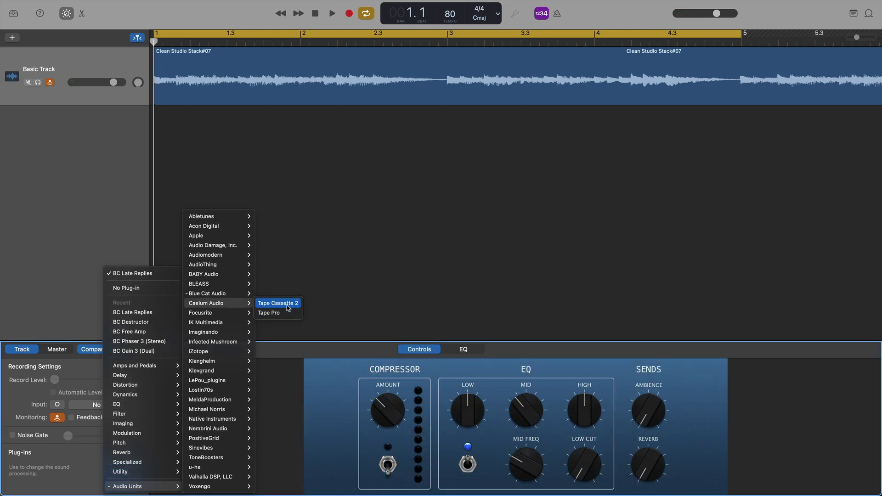
Step: Load Caelum Audio's Tape Cassette 2, then play Tape Pro and open its preset list
click(278, 303)
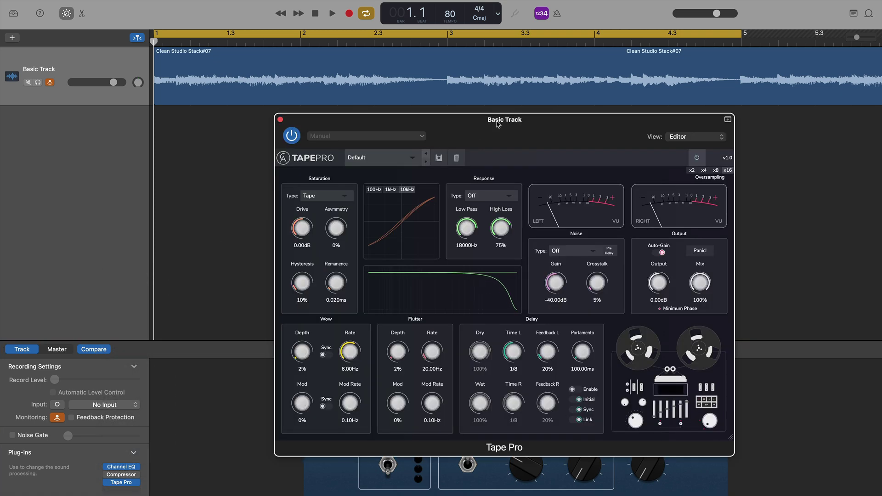
key(space)
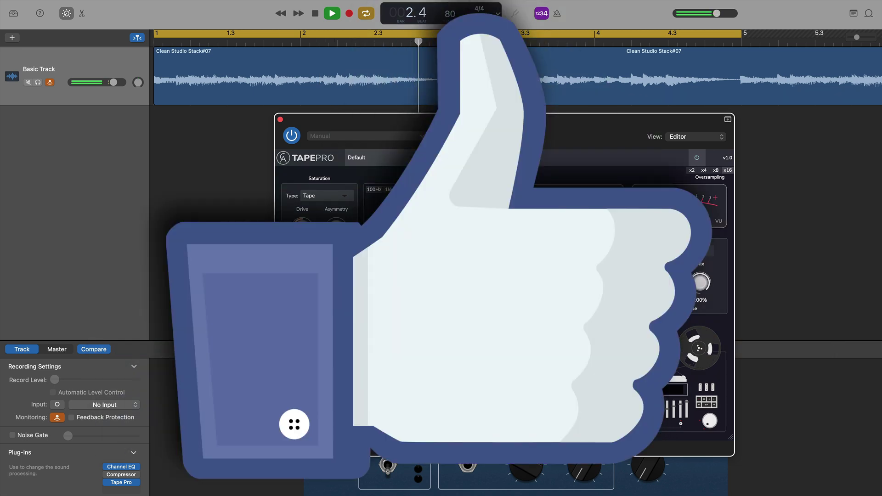
click(380, 157)
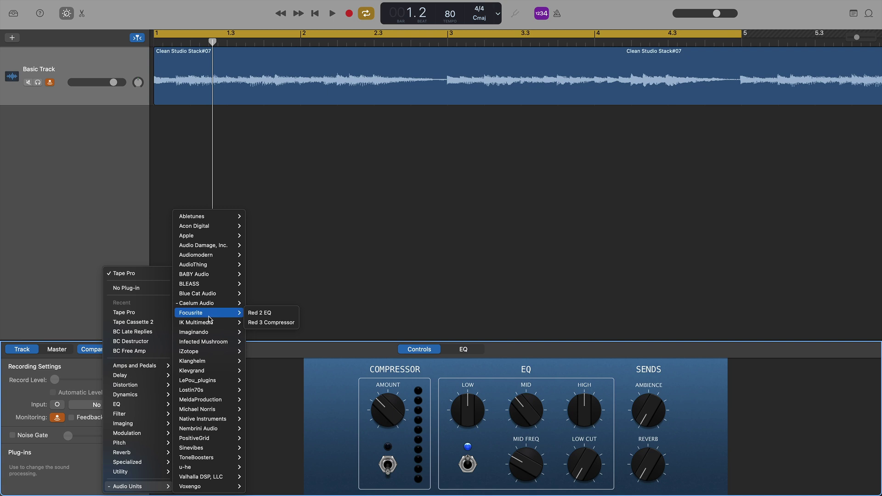
Step: Load Focusrite Red 2 EQ and shift its window slightly left
click(264, 313)
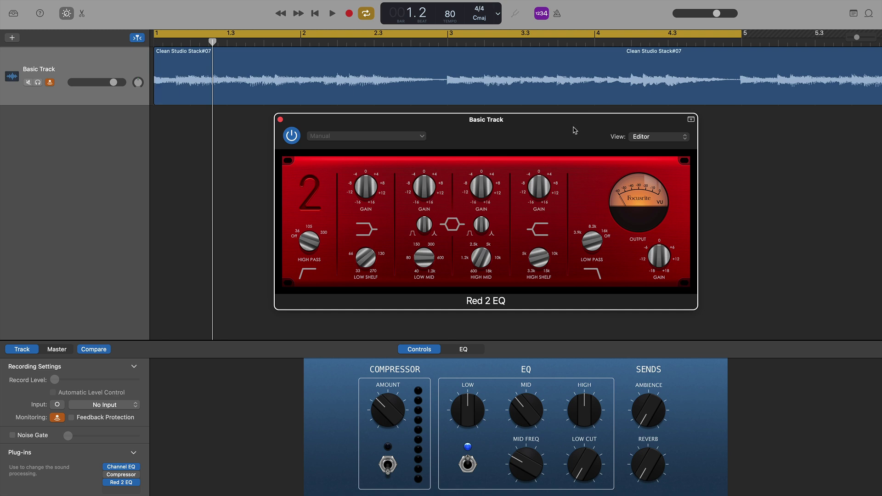
drag(573, 130, 539, 127)
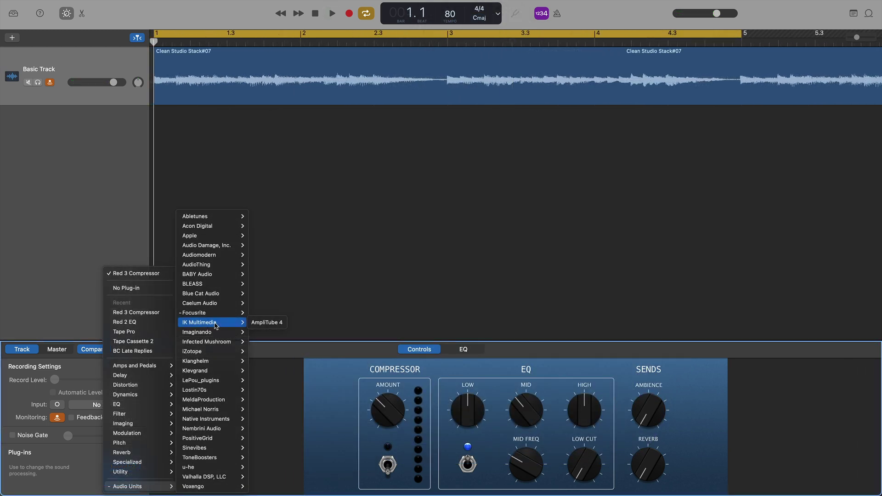
Step: Load AmpliTube 4 in place of Red 3 Compressor on the Basic Track and play it
click(282, 324)
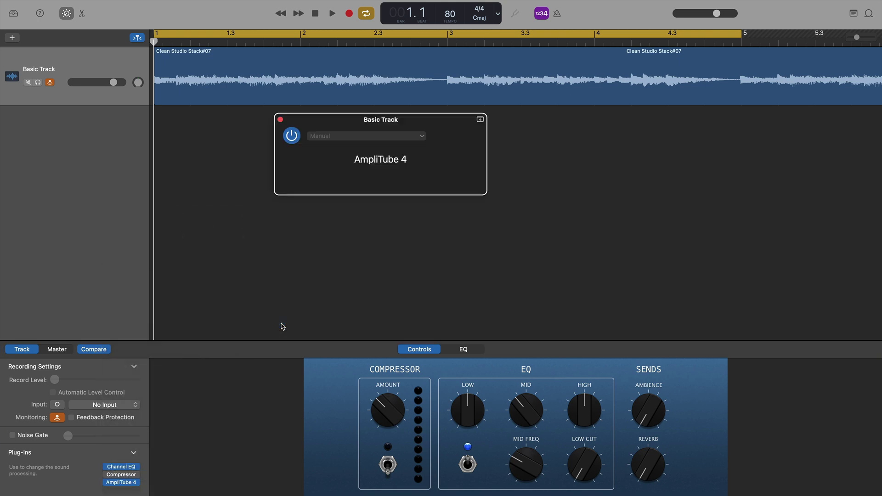
key(space)
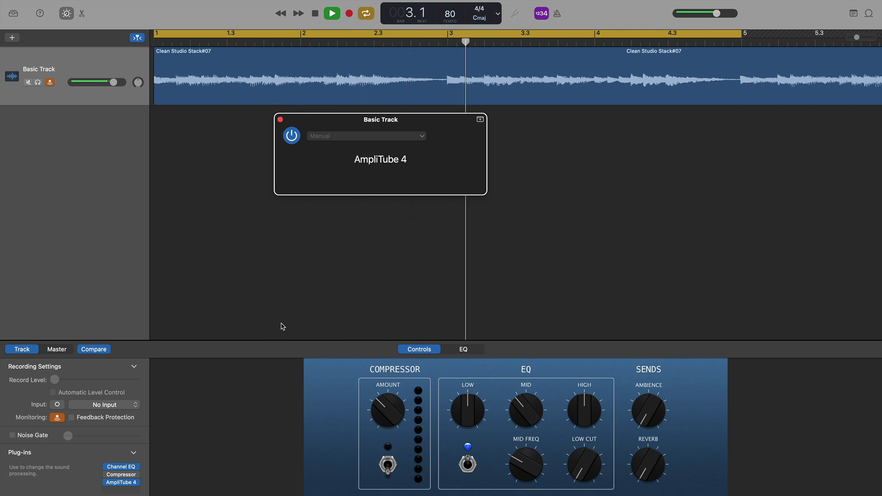
Step: Swap AmpliTube 4 for Imaginando DLYM, play the track, and raise DLYM's feedback
click(121, 482)
mouse_move(138, 486)
mouse_move(227, 334)
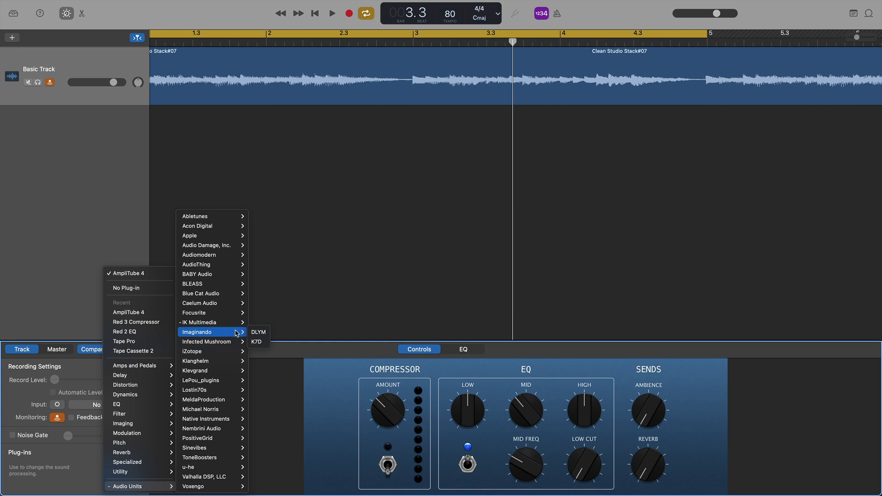
click(262, 332)
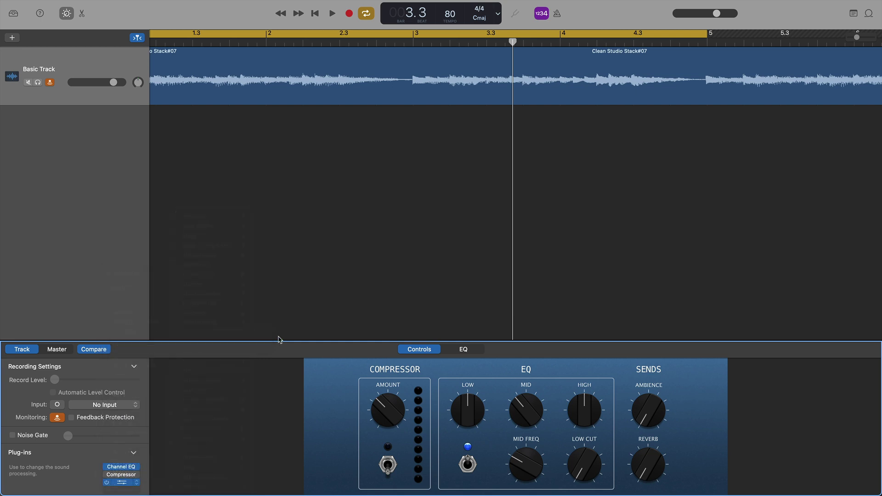
key(space)
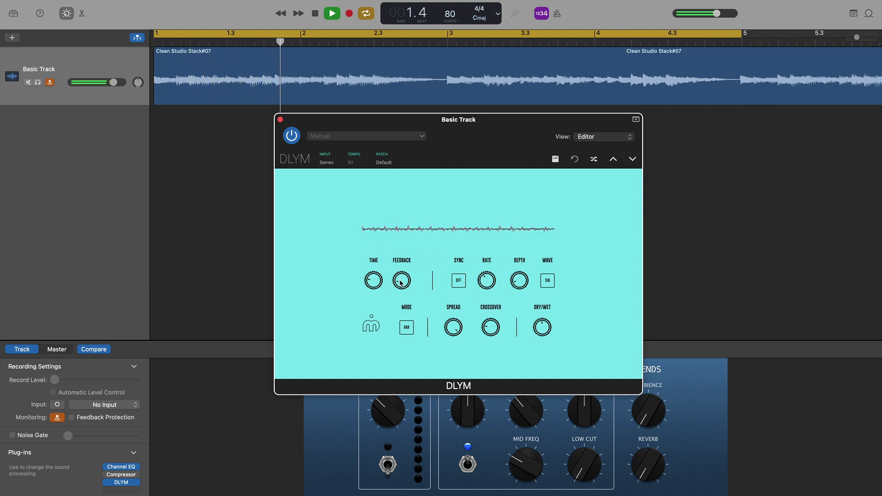
drag(401, 282, 405, 267)
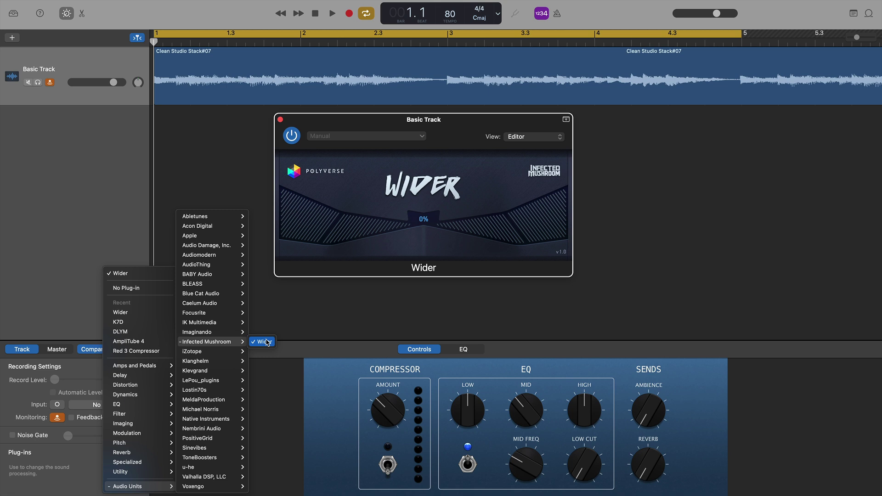
Step: Load Infected Mushroom's Wider, play the track, and push its stereo width up past 100%
click(265, 342)
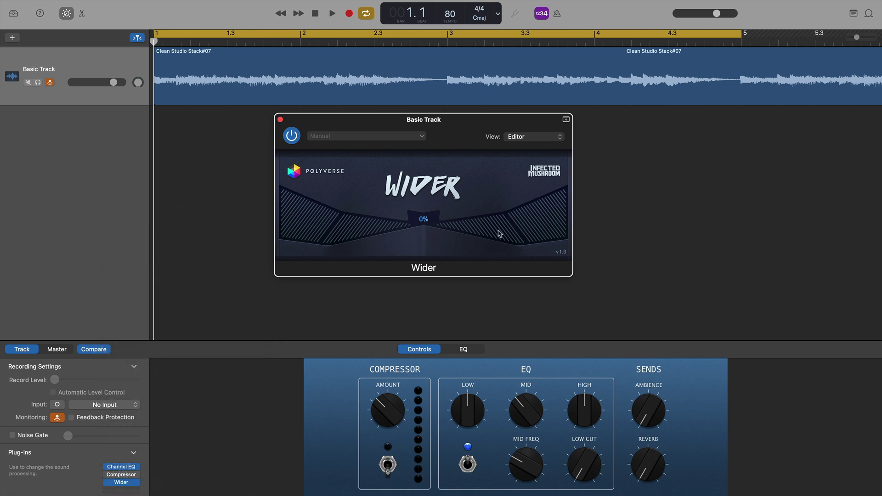
key(space)
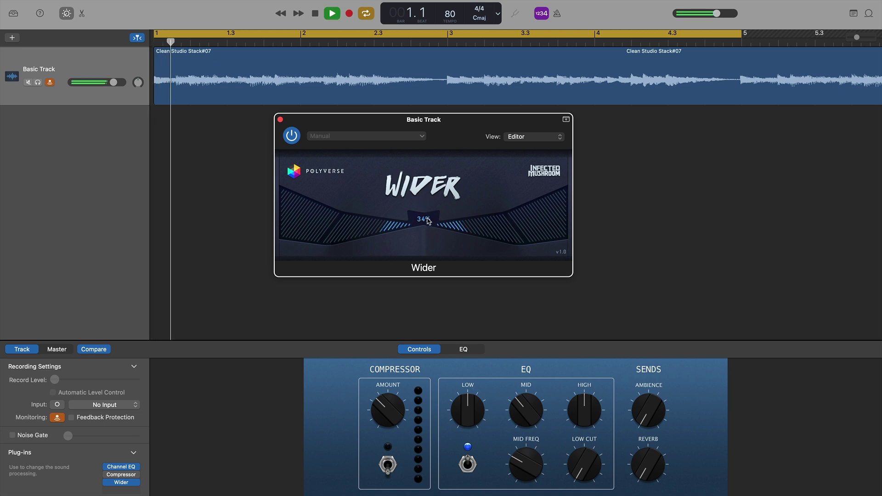
drag(424, 200, 426, 171)
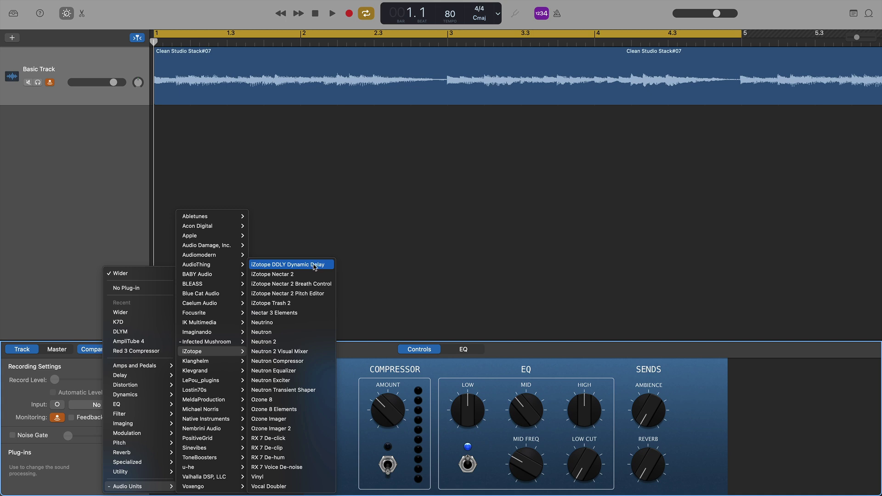
Step: Audition iZotope DDLY Dynamic Delay on the track, then close its window
click(315, 265)
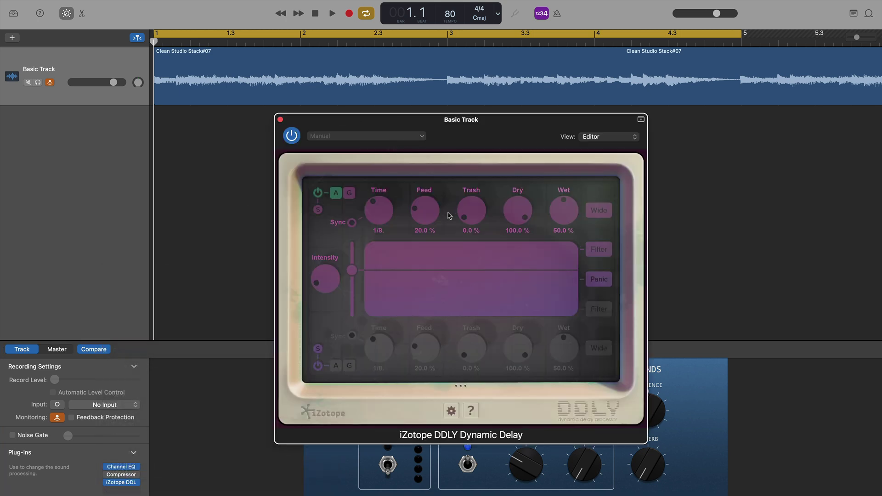
key(space)
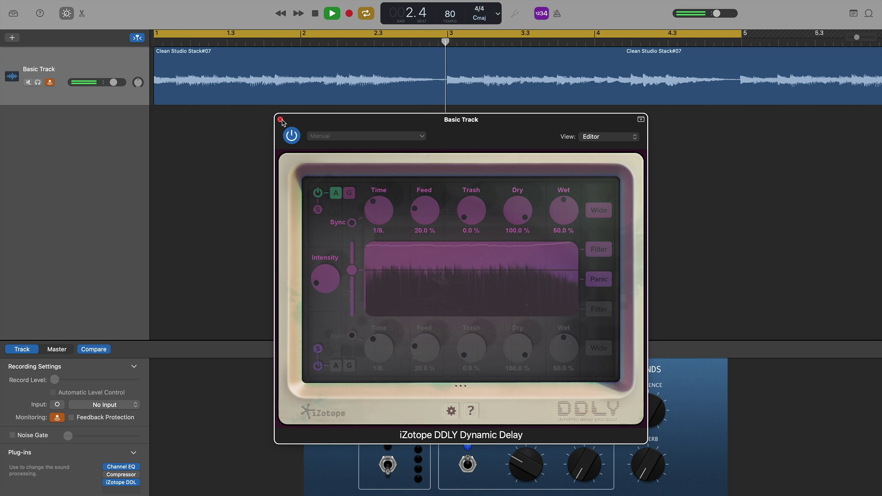
click(280, 119)
Step: Load iZotope Nectar 2 into the slot and dismiss its Preset Manager
click(121, 483)
click(322, 351)
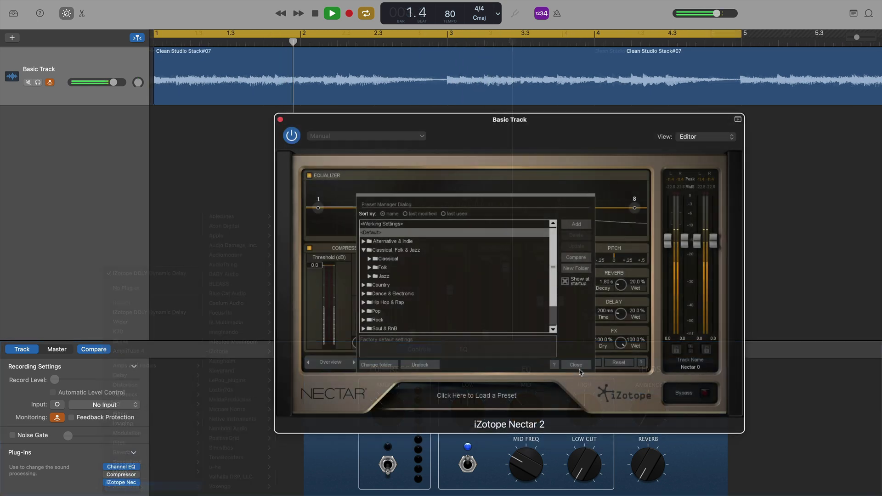
click(576, 366)
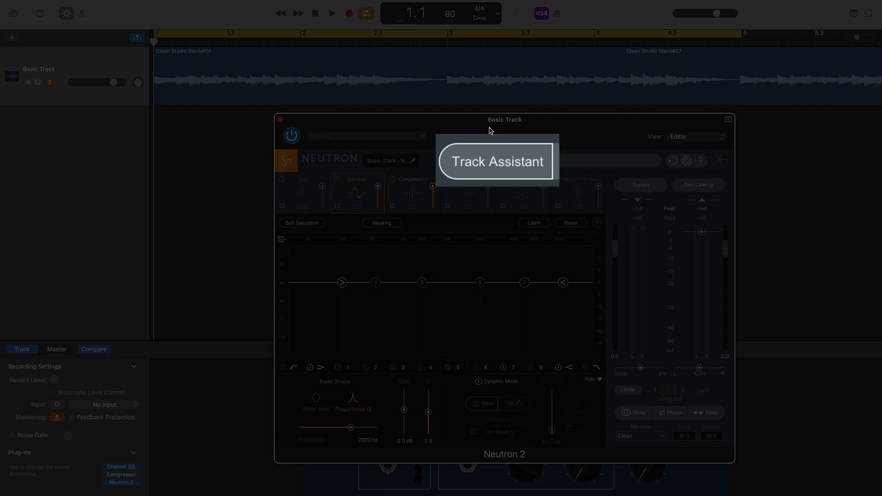
Step: Run Neutron 2 and Ozone 8 (CD target) assistants, load RX 7 De-click, accept Neutron's suggestion
click(517, 161)
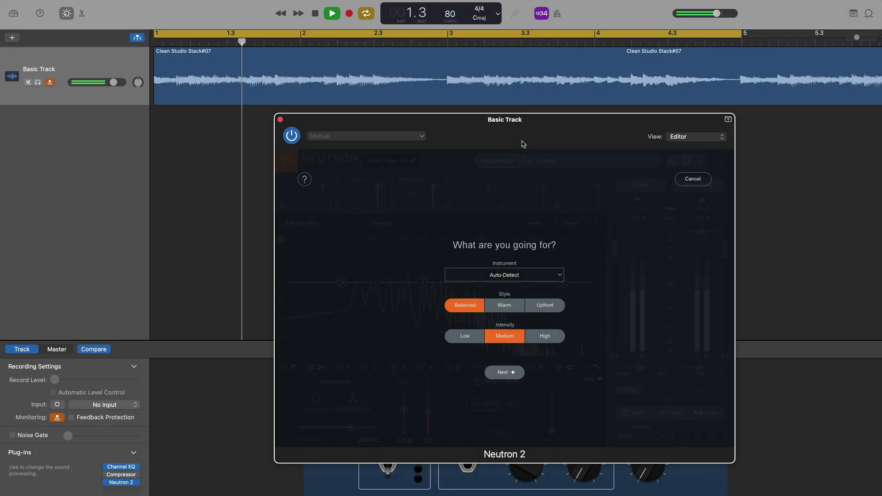
click(507, 372)
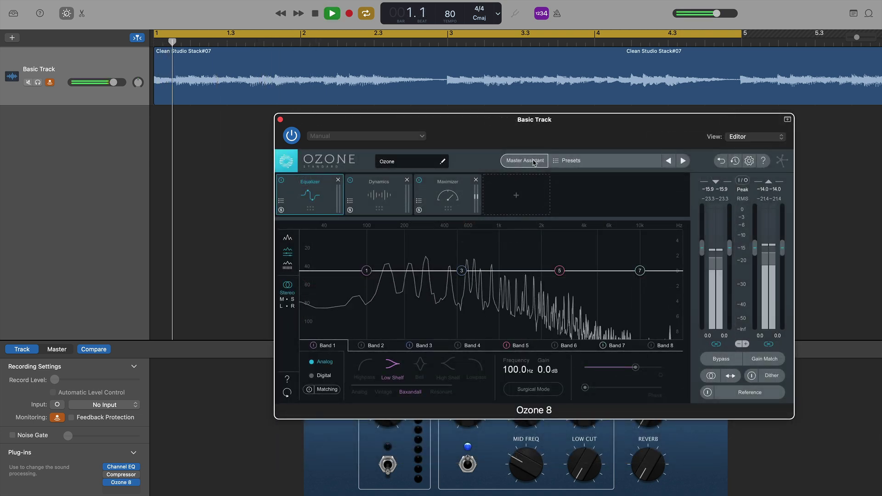
click(525, 160)
click(539, 273)
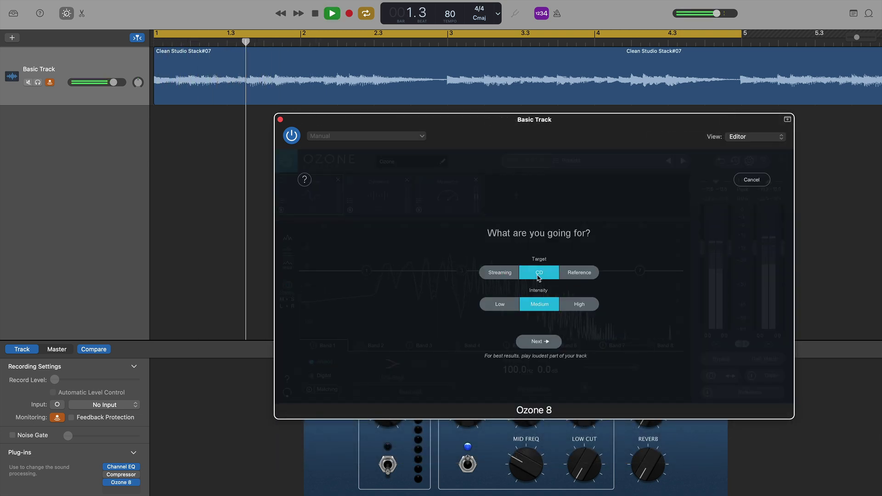
click(539, 342)
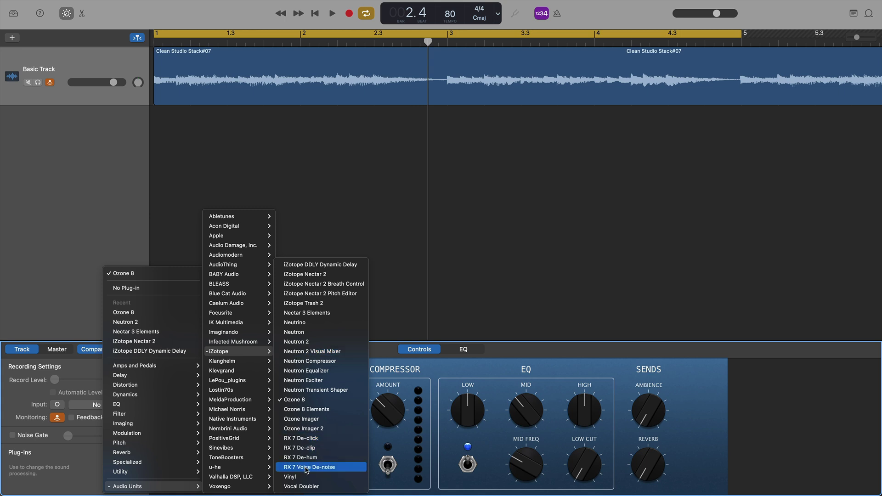
click(312, 440)
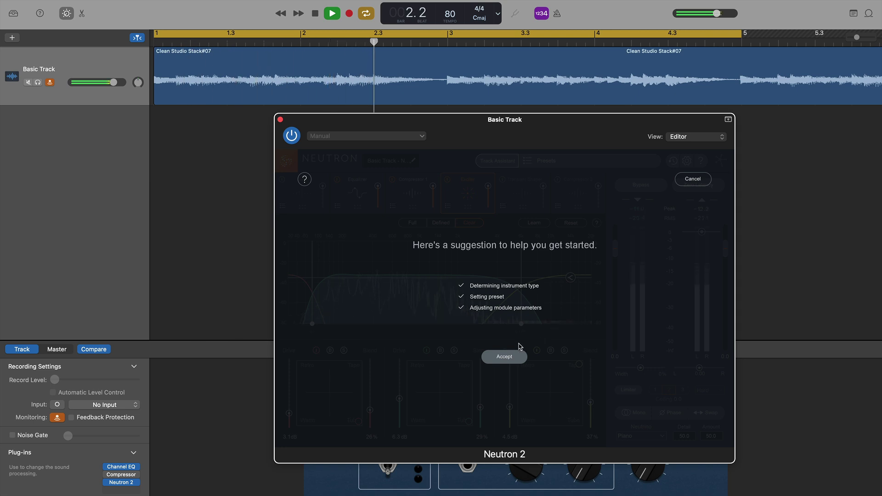
click(504, 357)
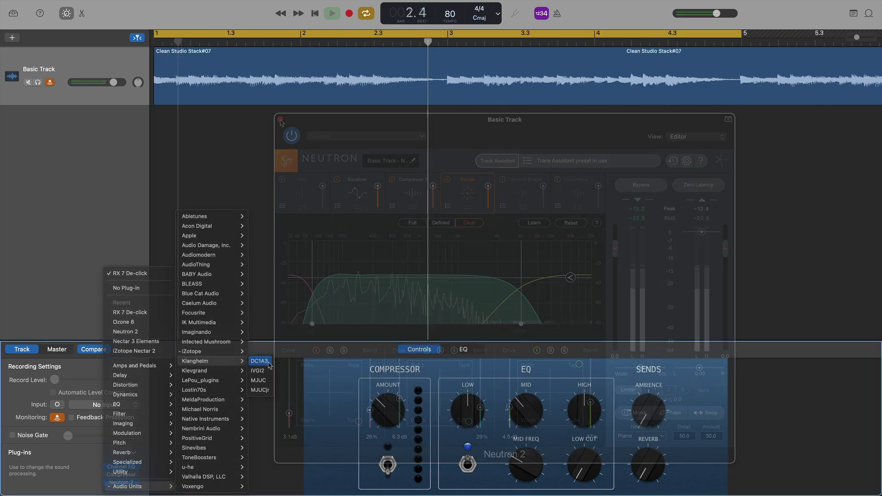
Step: Try Klanghelm DC1A3, IVGI2 in relaxed mode, and MJUC set to Mk 2 on the track
click(269, 365)
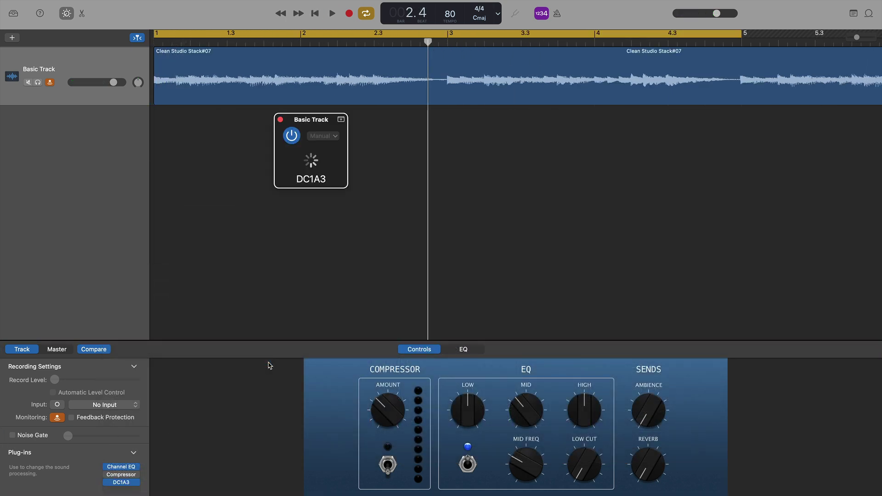
drag(388, 125, 459, 102)
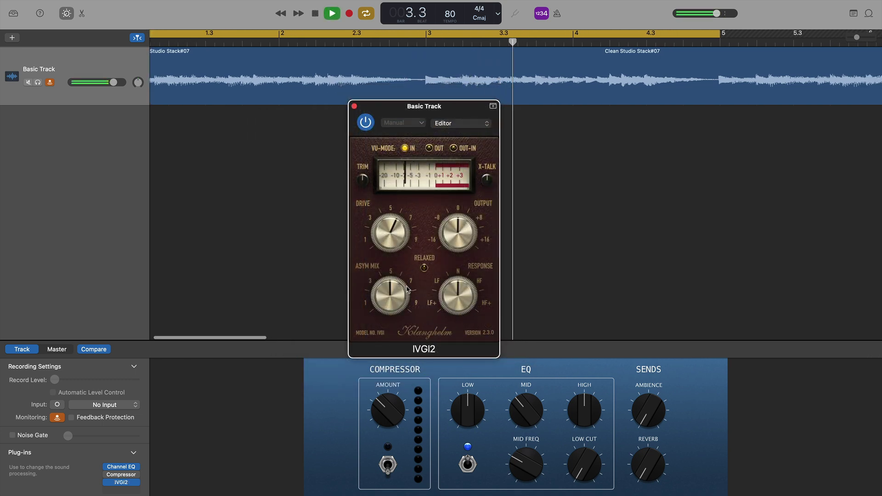
click(424, 268)
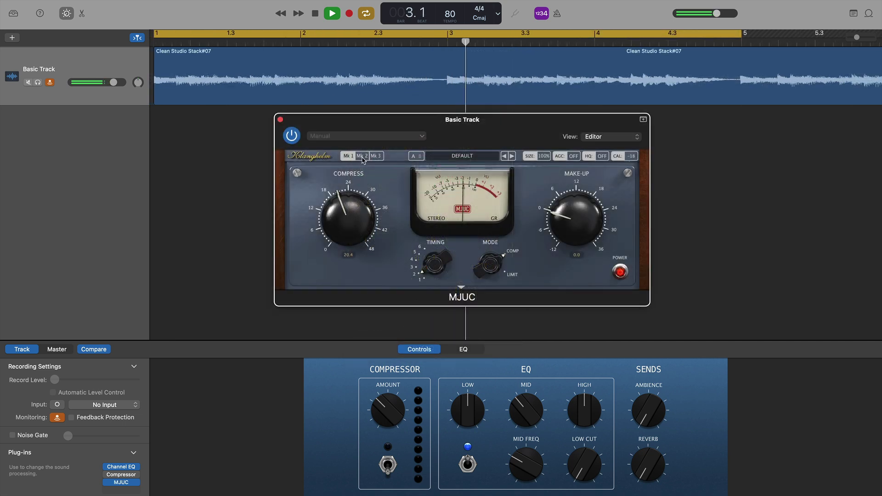
click(362, 157)
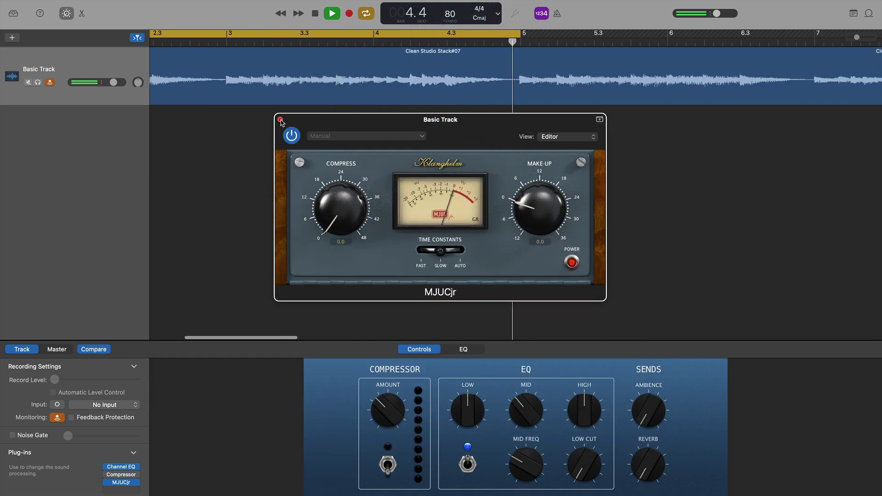
Step: Close the MJUCjr window, stop playback, and bring up the slot's plug-in list
click(280, 120)
key(space)
click(120, 483)
Step: Load Klevgrand FreeAMP on the track and play it
mouse_move(195, 375)
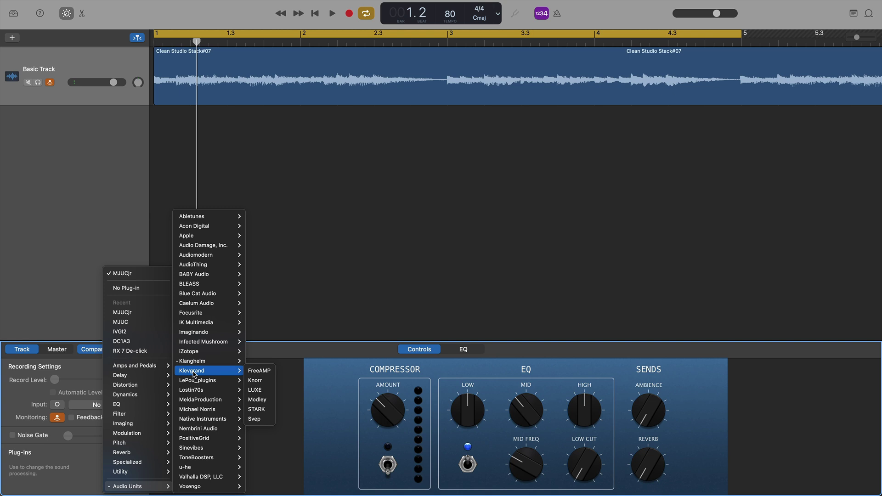
click(268, 371)
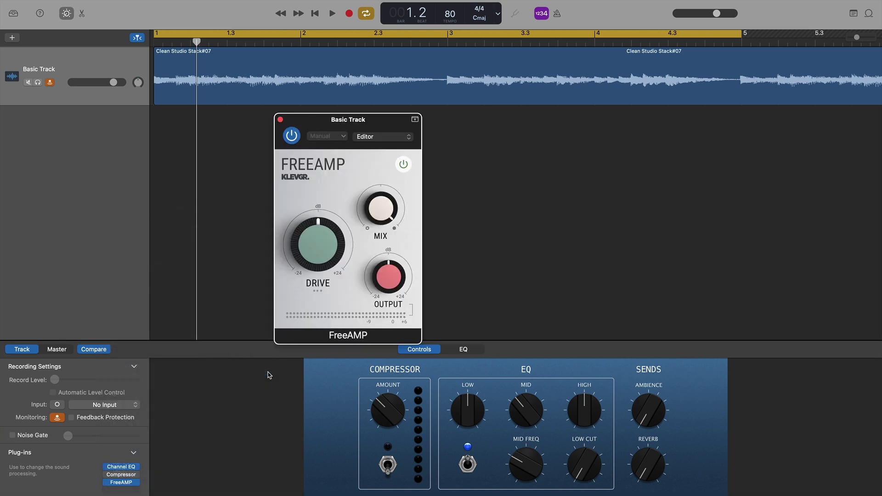
key(space)
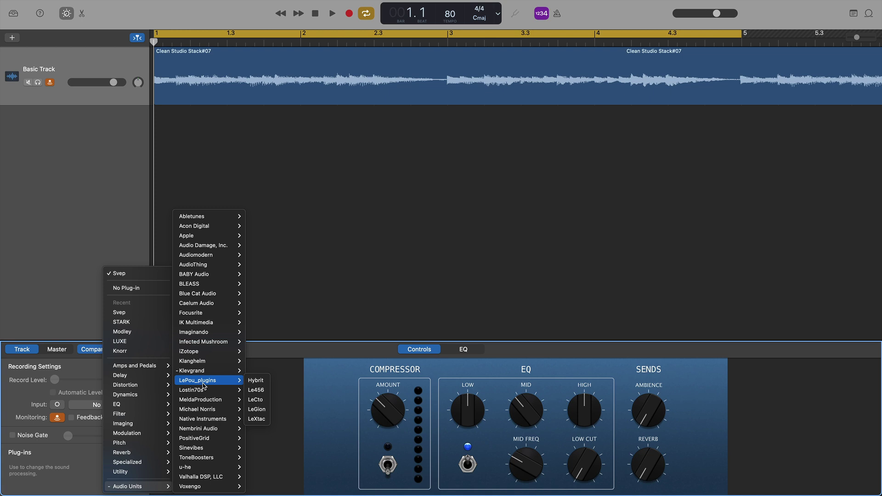
Step: Audition the LePou Hybrit amp, then bring up the Lostin70s plug-ins in the slot menu
click(256, 381)
key(space)
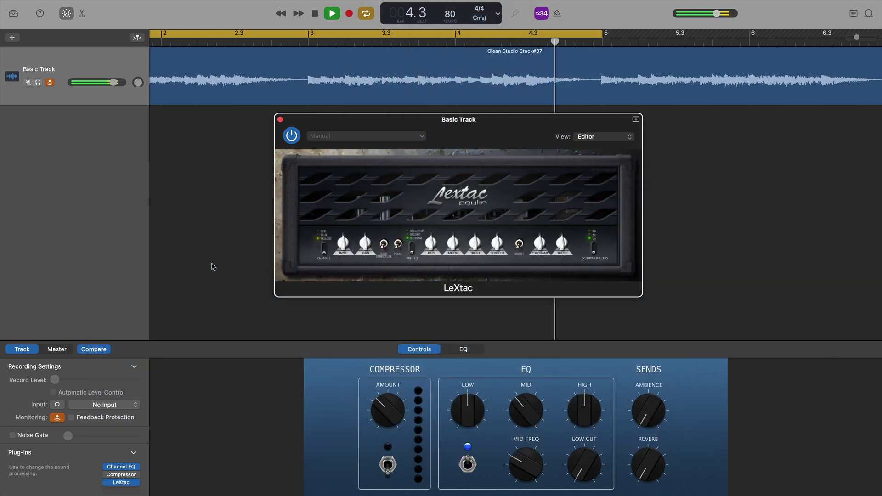
click(121, 482)
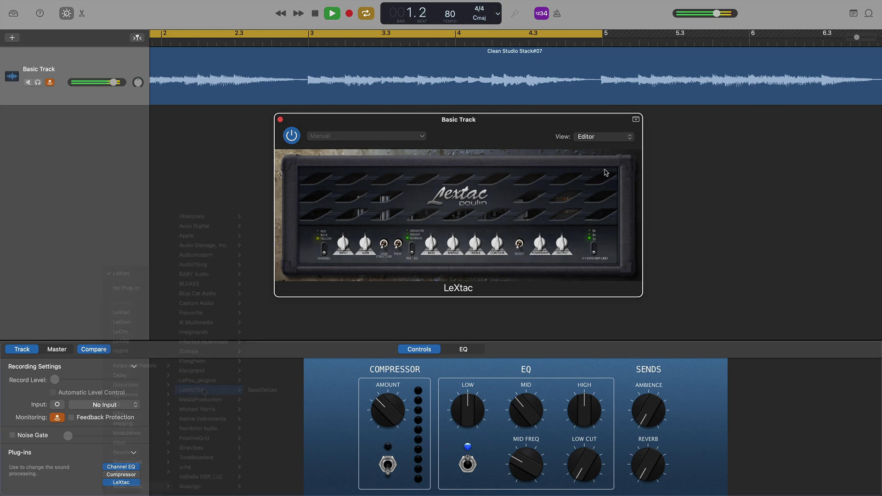
mouse_move(137, 486)
mouse_move(214, 392)
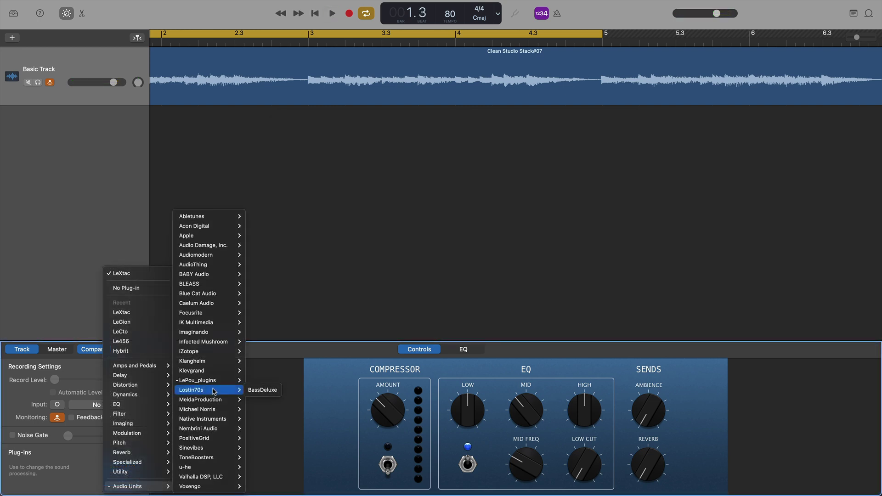
Step: Load the Lostin70s BassDeluxe amp in place of LePou LeXtac
click(277, 393)
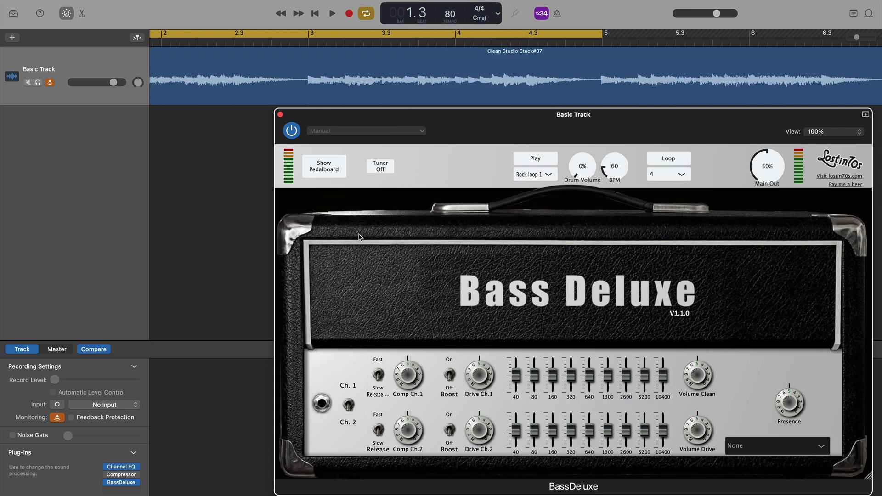
Step: Audition MCharmVerb, swap through MPhaser, MAutoPitch and MBitFun to MSaturator, and close it
click(121, 483)
mouse_move(230, 403)
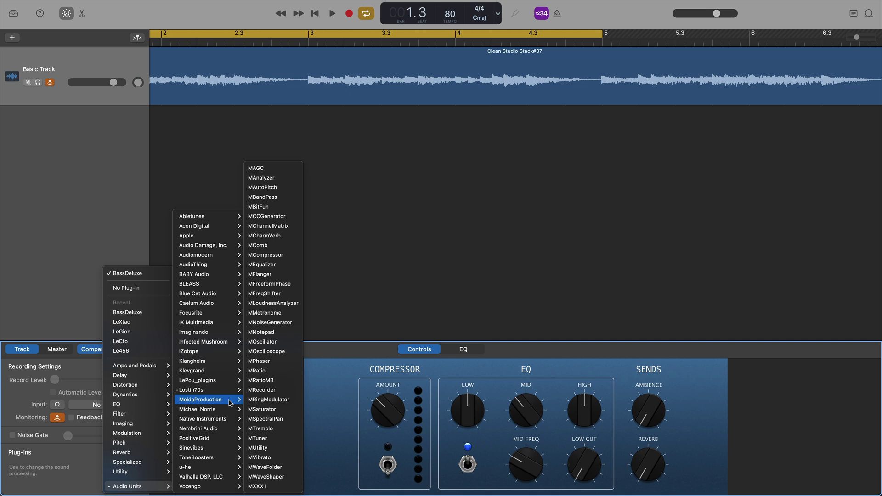
click(264, 236)
key(space)
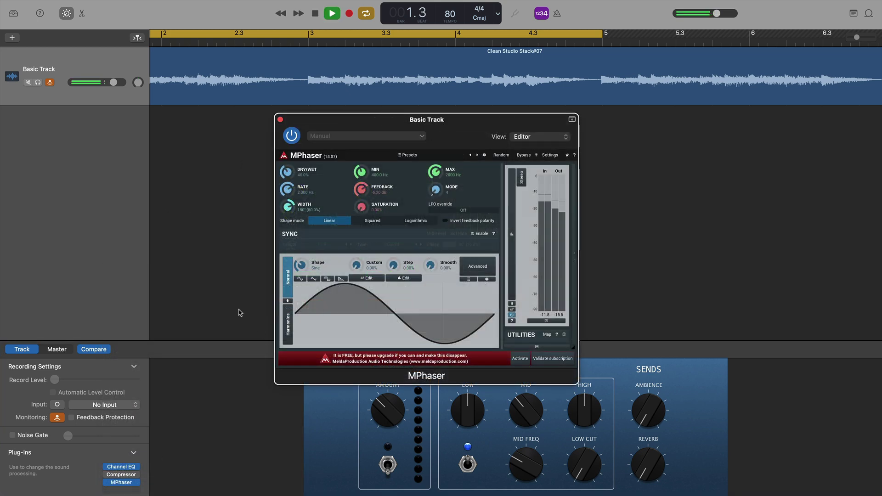
click(138, 483)
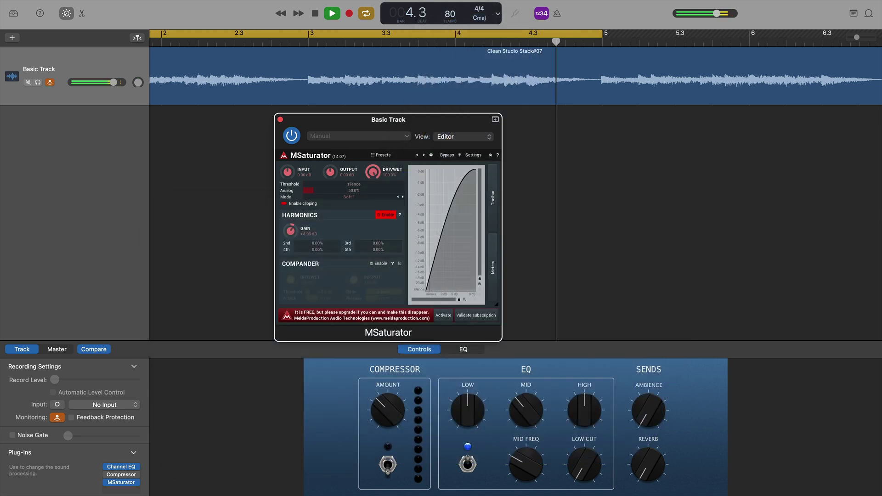
click(280, 119)
Step: Load Michael Norris Spectral Gate & Hold on the track and play it
click(121, 482)
mouse_move(223, 410)
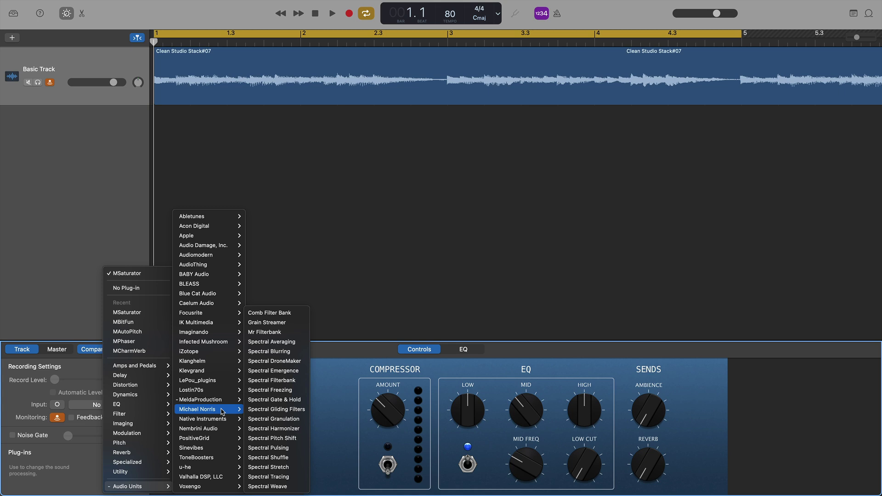
click(274, 400)
key(space)
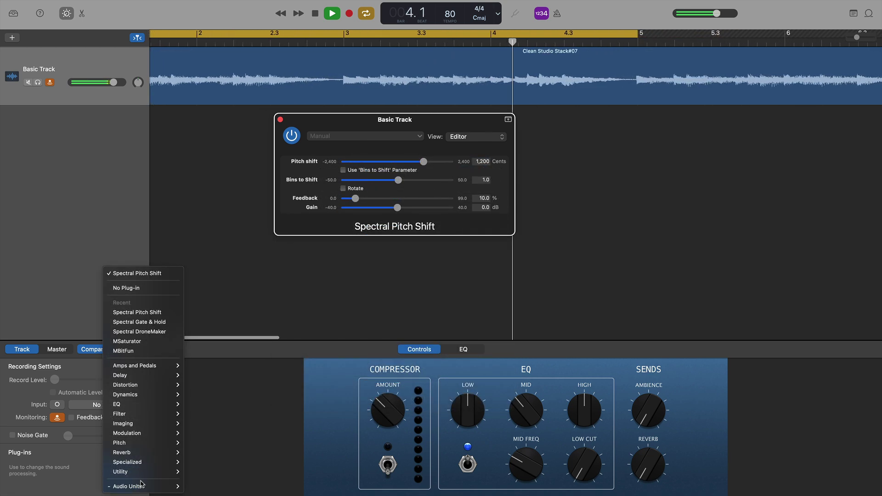
Step: Replace Spectral Pitch Shift with Michael Norris Spectral Tracing
mouse_move(174, 487)
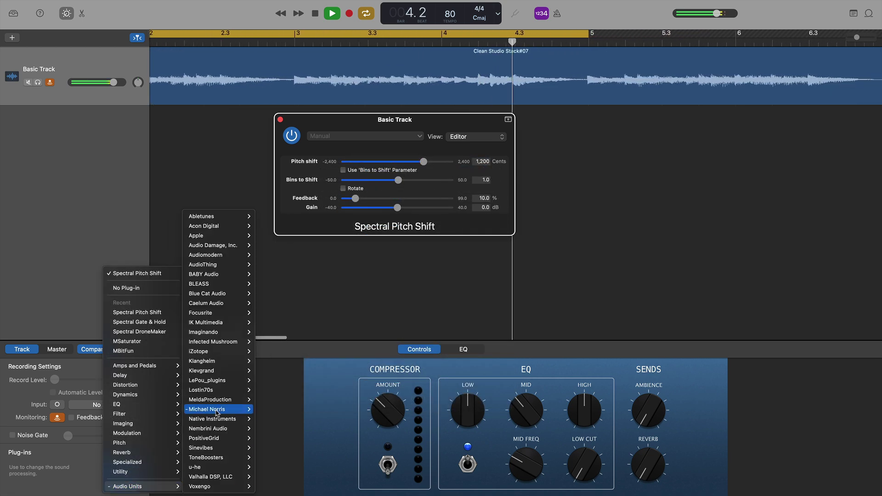
mouse_move(220, 409)
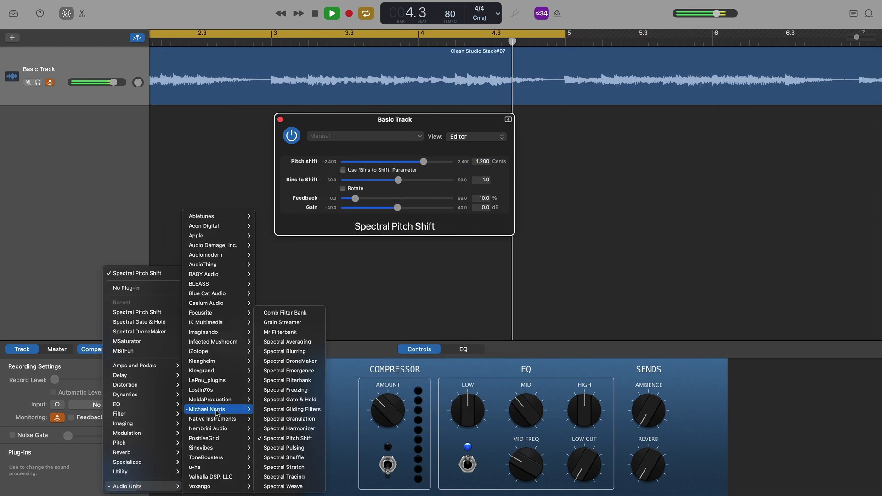
click(284, 477)
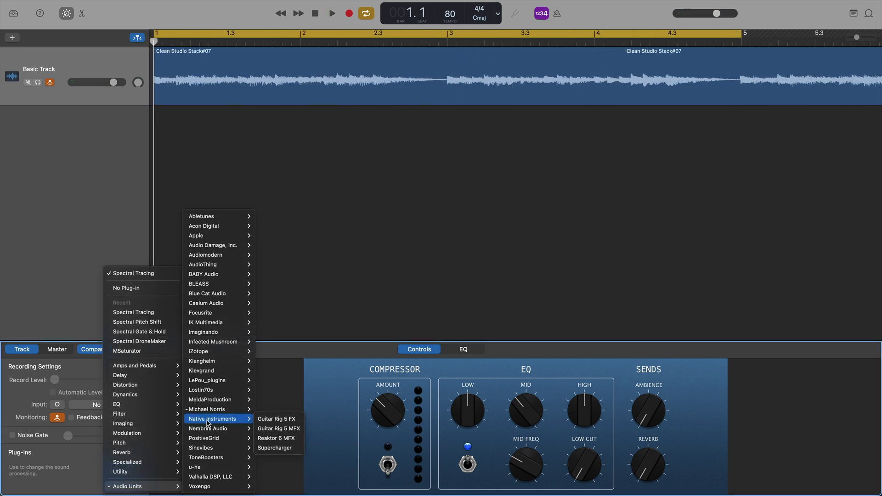
Step: Load Guitar Rig 5 FX and play, then put Supercharger on its Go To Eleven preset
click(295, 420)
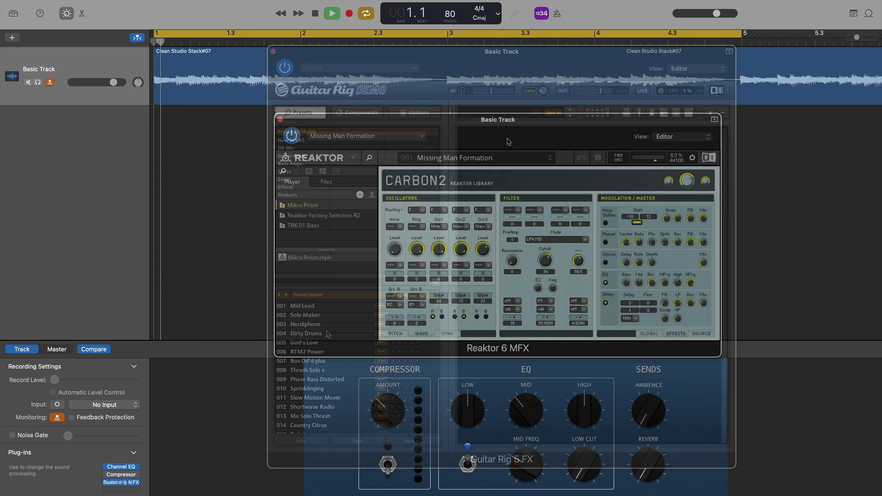
key(space)
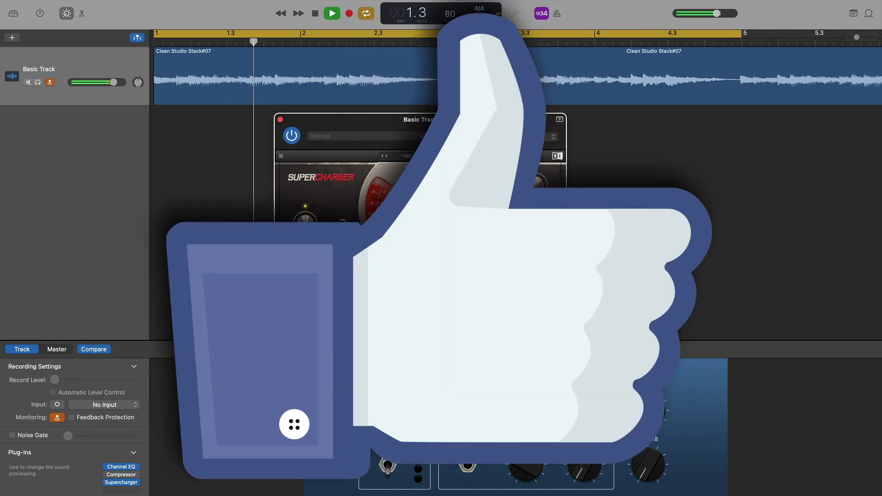
click(429, 156)
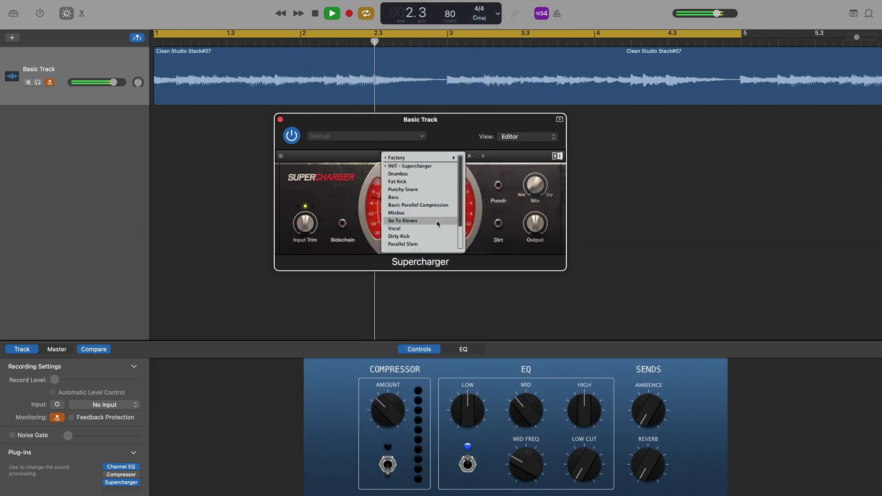
click(416, 223)
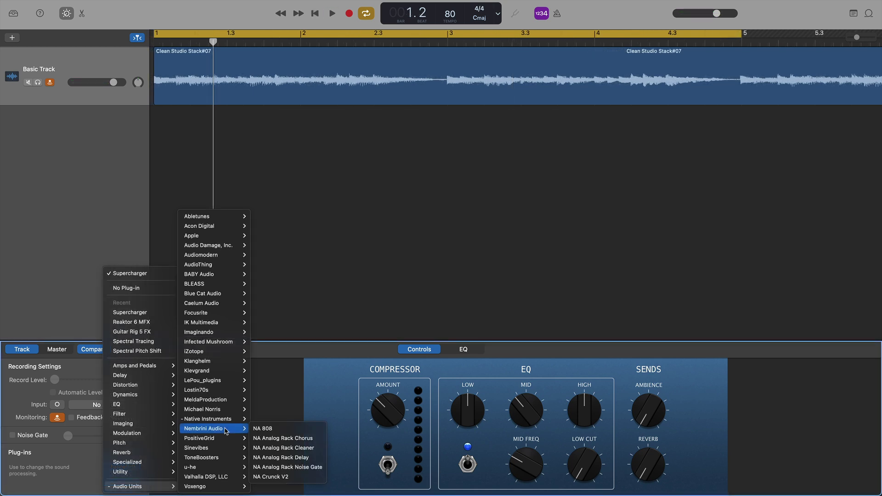
Step: Load Nembrini Audio NA 808, play it, and reposition its plug-in window
click(265, 428)
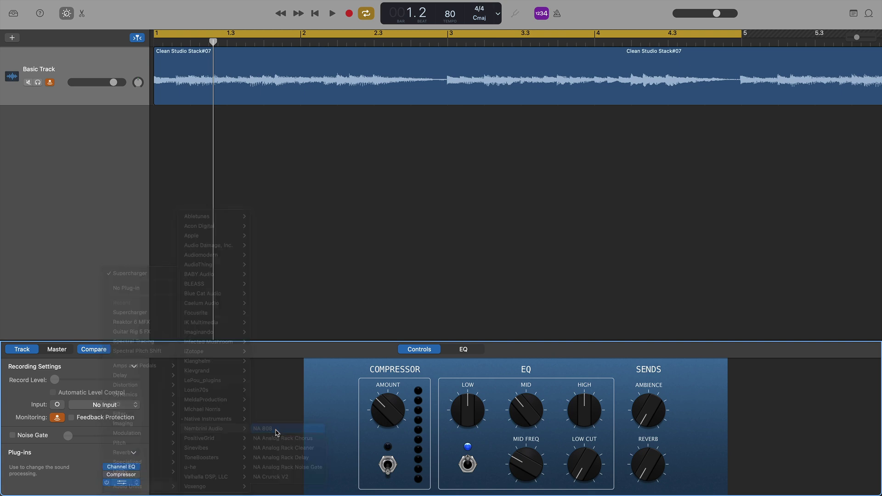
key(space)
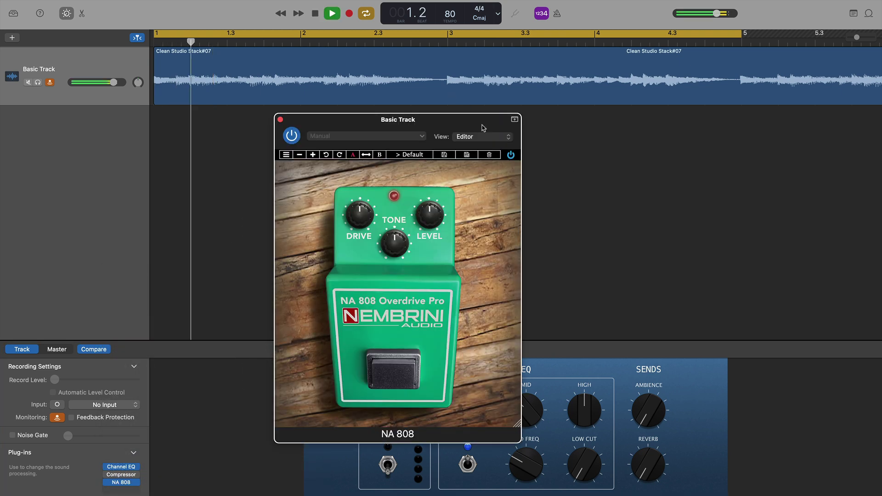
drag(359, 119, 406, 85)
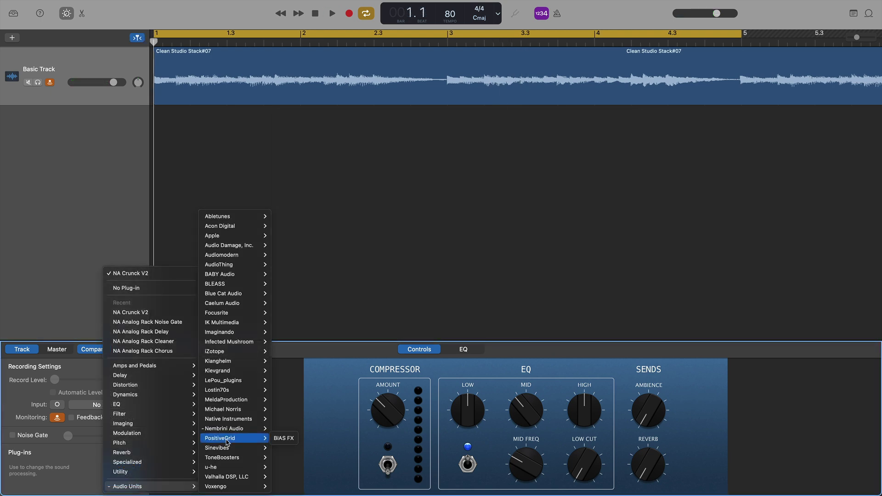
Step: Load BIAS FX, then Sinevibes Atom, and sweep Filther's XY pad to the right
click(284, 438)
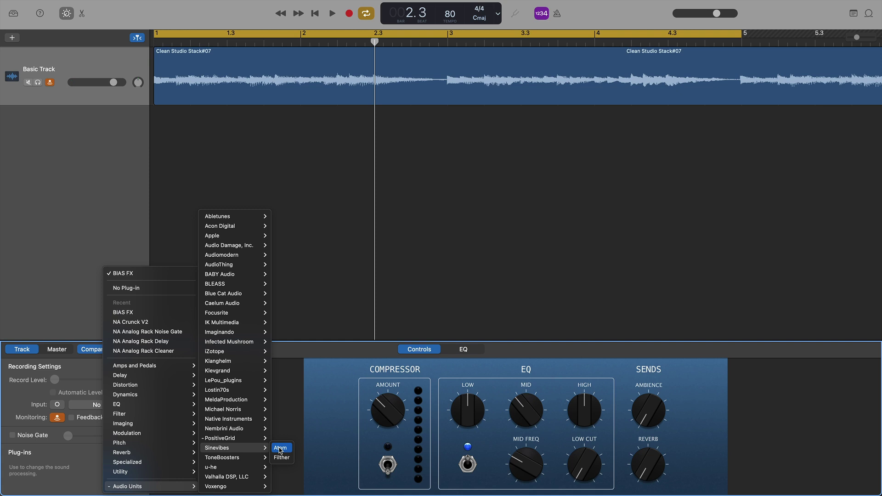
click(280, 448)
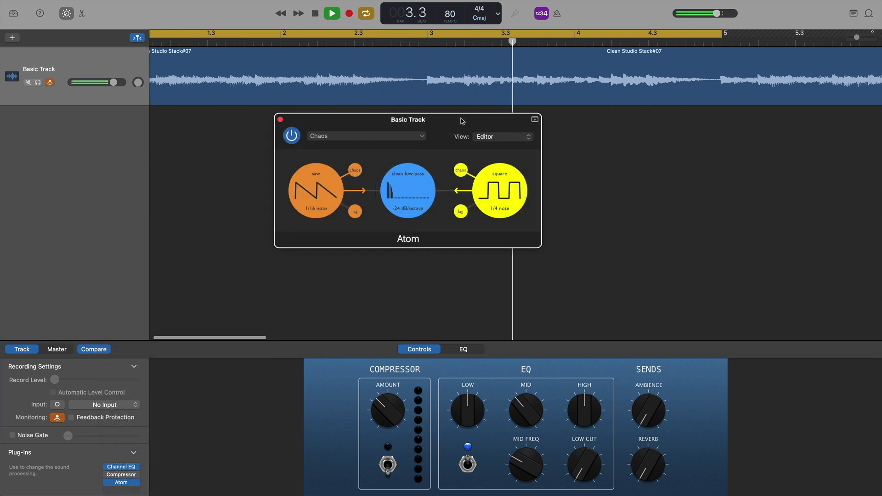
drag(391, 209, 404, 205)
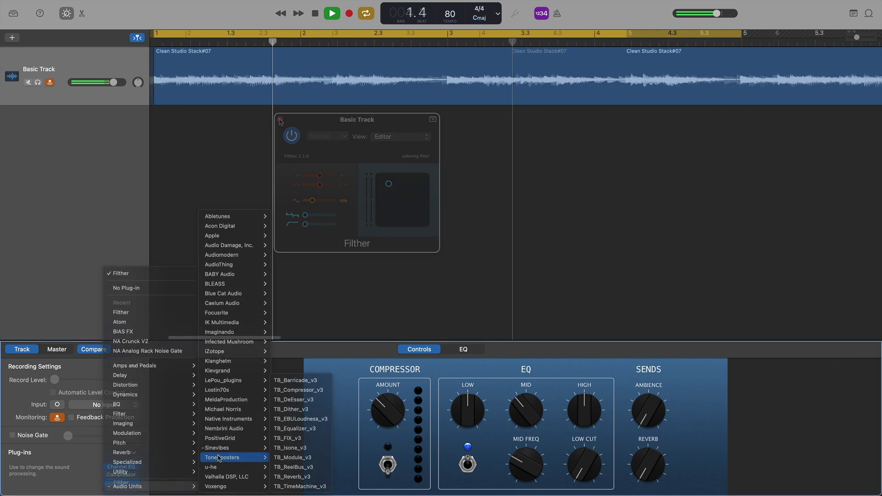
Step: Load ToneBoosters TB_Barricade_v3, then switch to TB_Reverb_v3
click(299, 380)
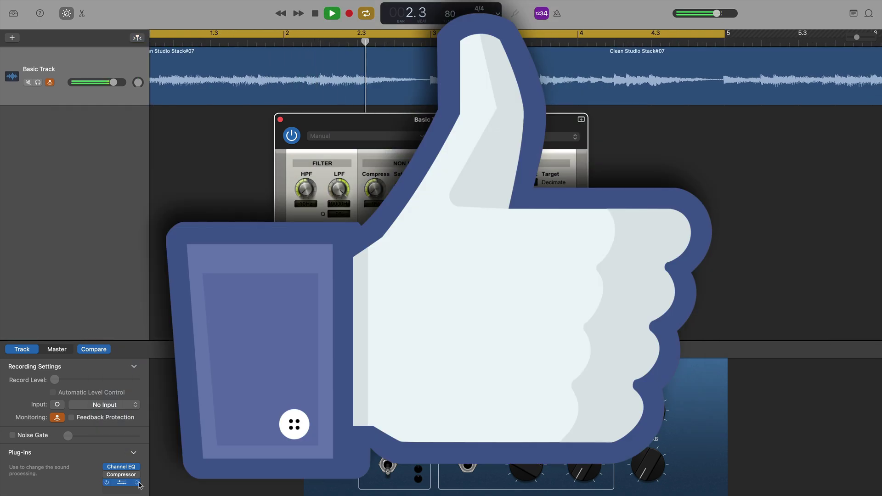
click(139, 484)
mouse_move(138, 486)
mouse_move(212, 457)
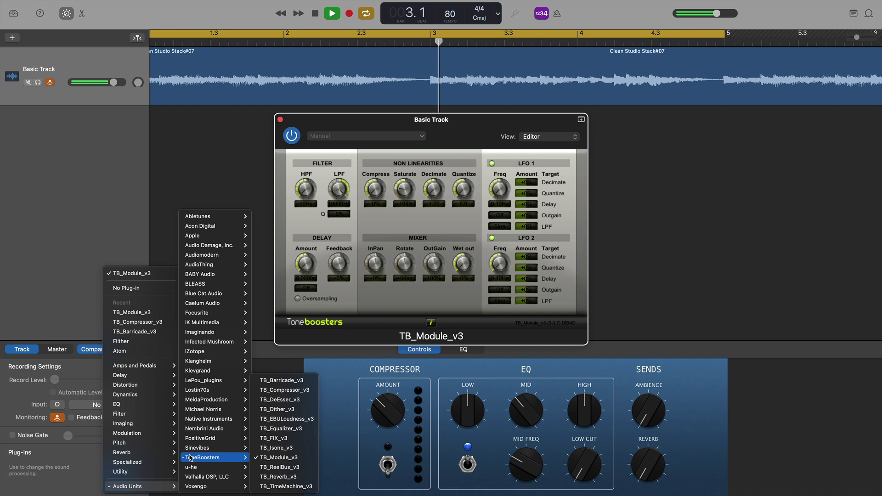
click(274, 477)
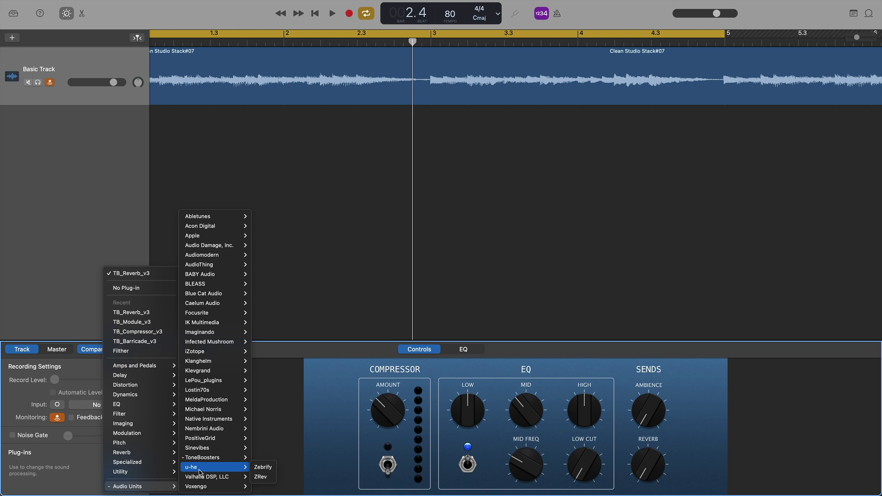
Step: Load u-he Zebrify, then replace it with the u-he ZRev reverb
click(263, 467)
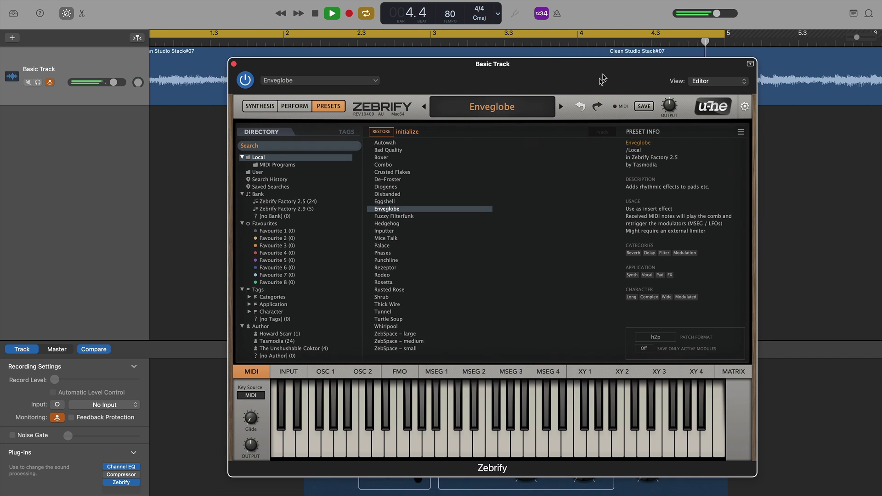
click(131, 482)
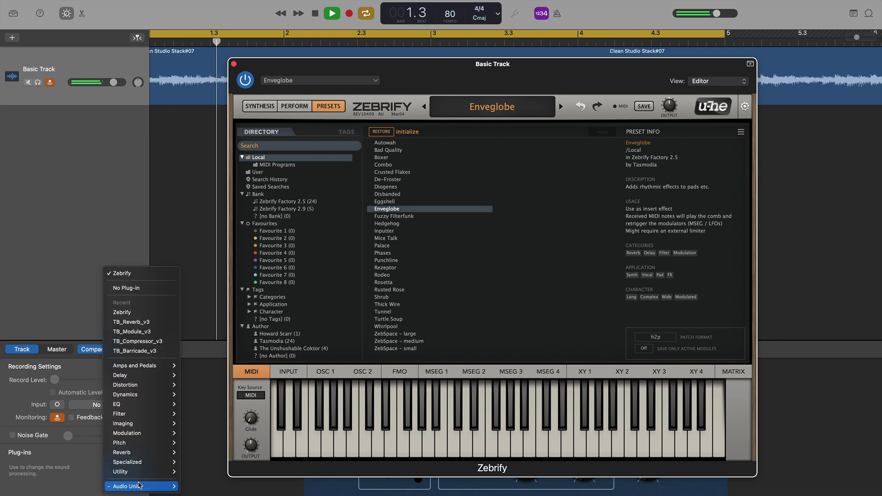
mouse_move(141, 486)
mouse_move(211, 467)
click(264, 478)
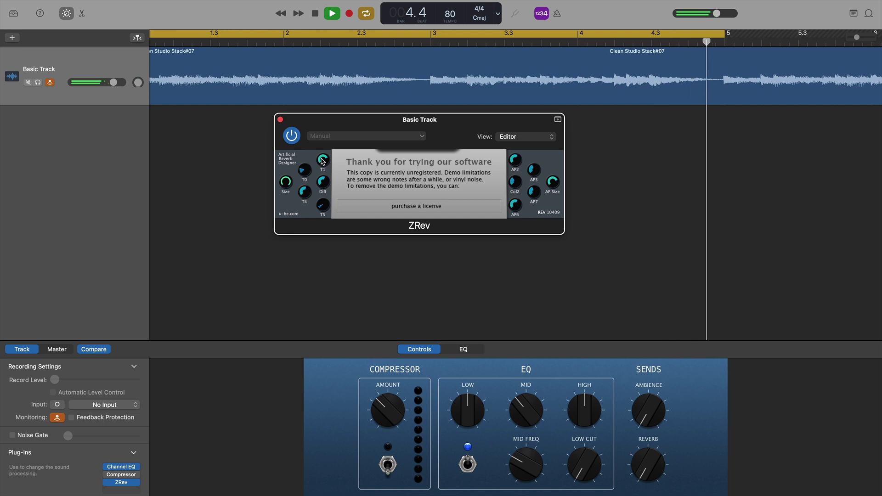
Step: Load ValhallaFreqEcho and raise its Shift to about 10 Hz
click(135, 483)
mouse_move(138, 487)
mouse_move(237, 479)
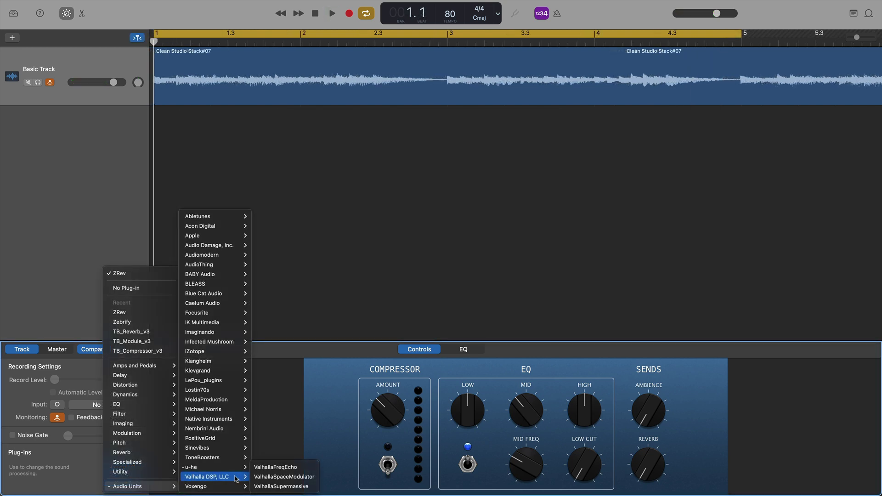
click(275, 467)
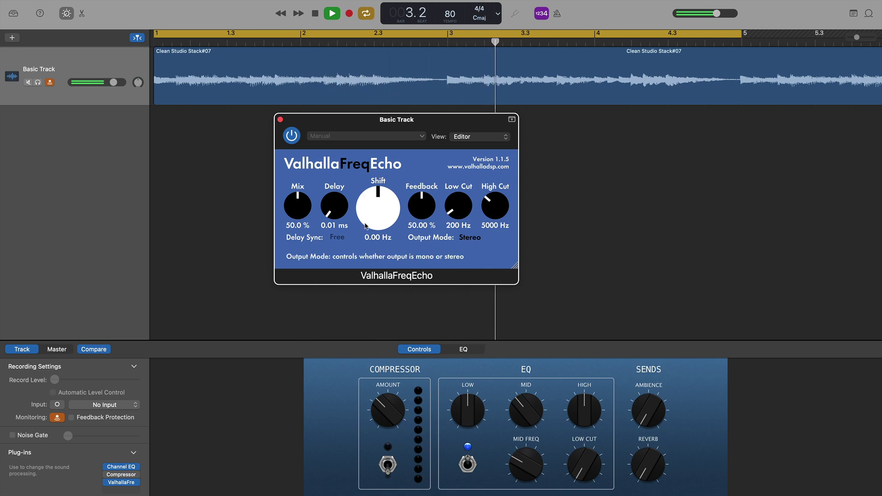
drag(366, 226, 365, 216)
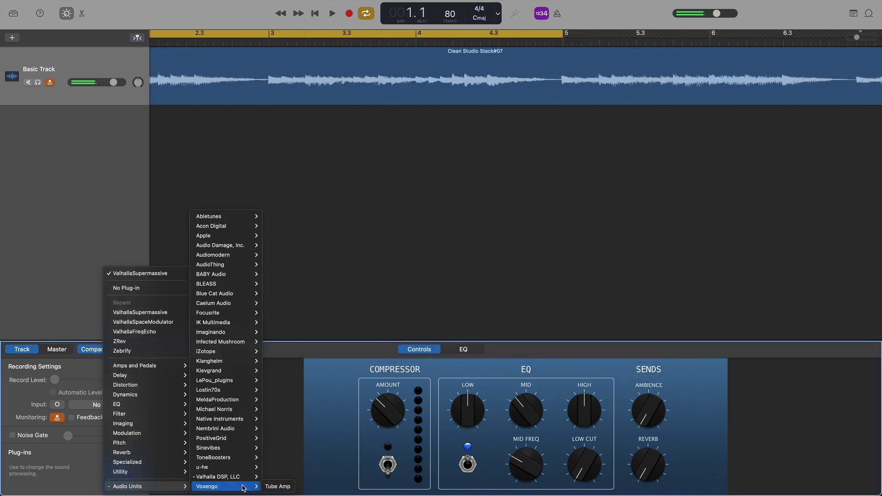
Step: Load Voxengo Tube Amp, play it, and apply the Broadband Mode 1 Session Bank preset
click(276, 486)
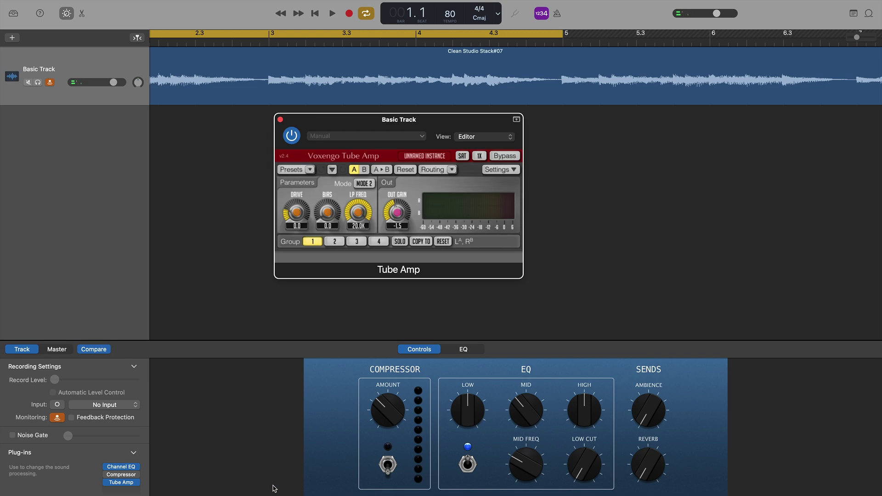
key(space)
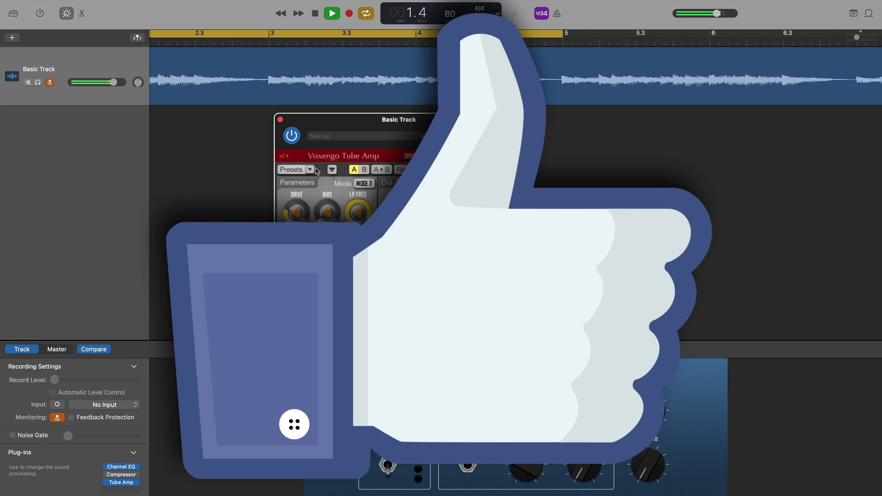
click(310, 171)
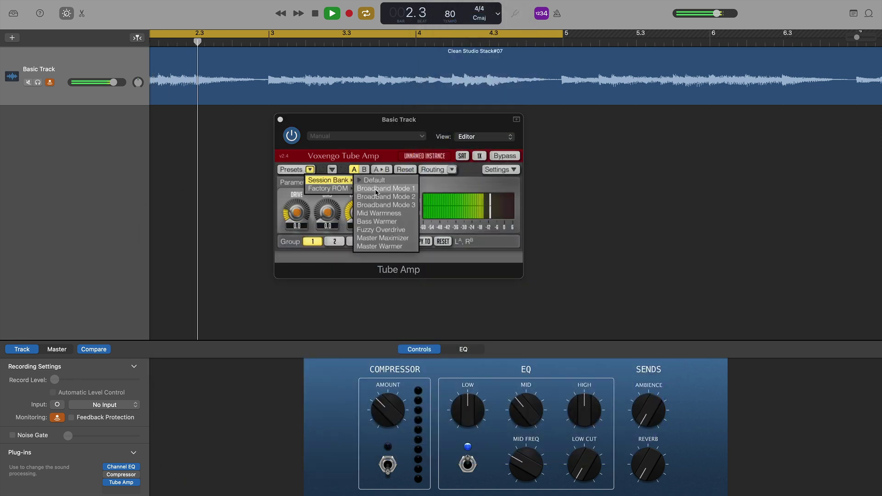
click(324, 180)
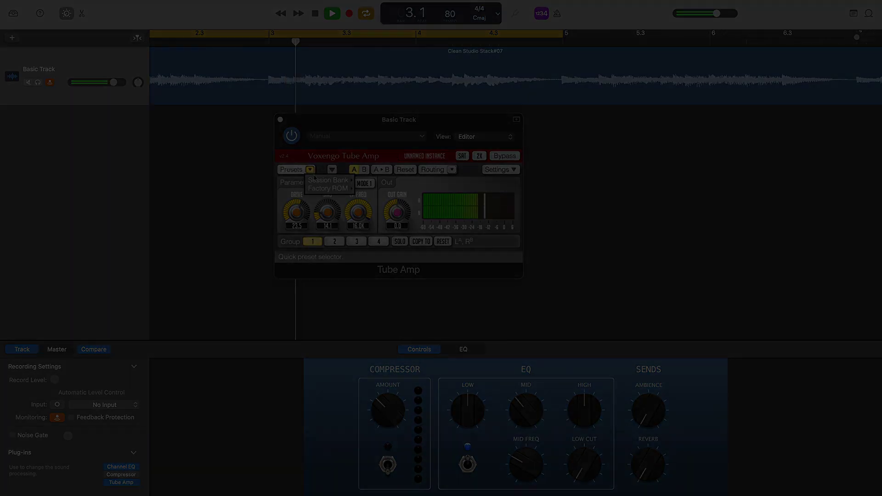